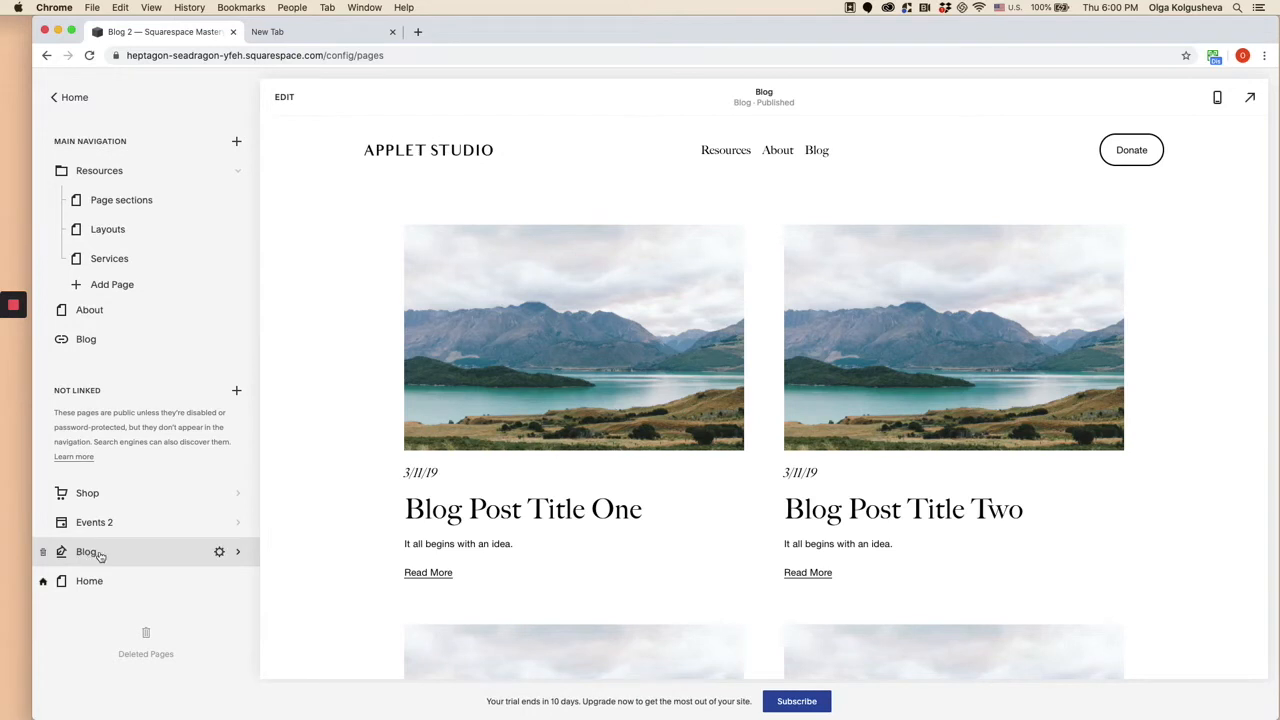
# - Open the unlinked Blog page for editing and insert the centred "Make it stand out" lake headline section above the posts
pyautogui.click(160, 561)
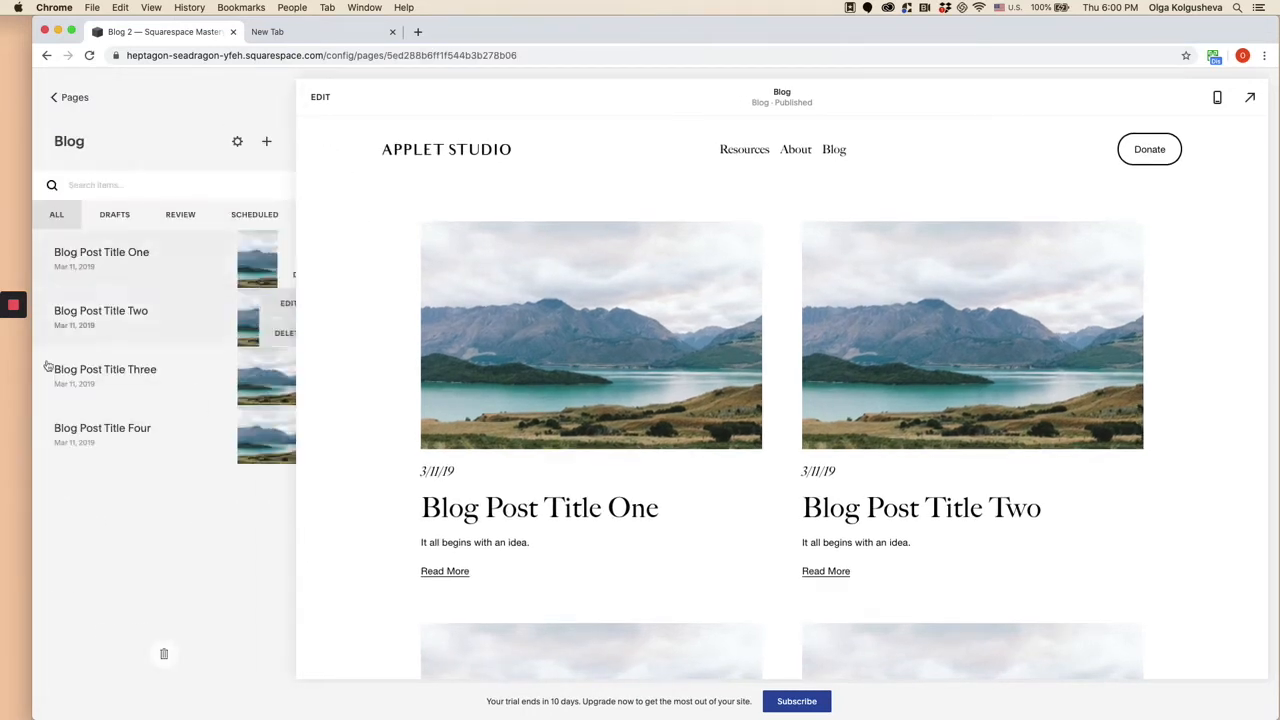
pyautogui.click(319, 97)
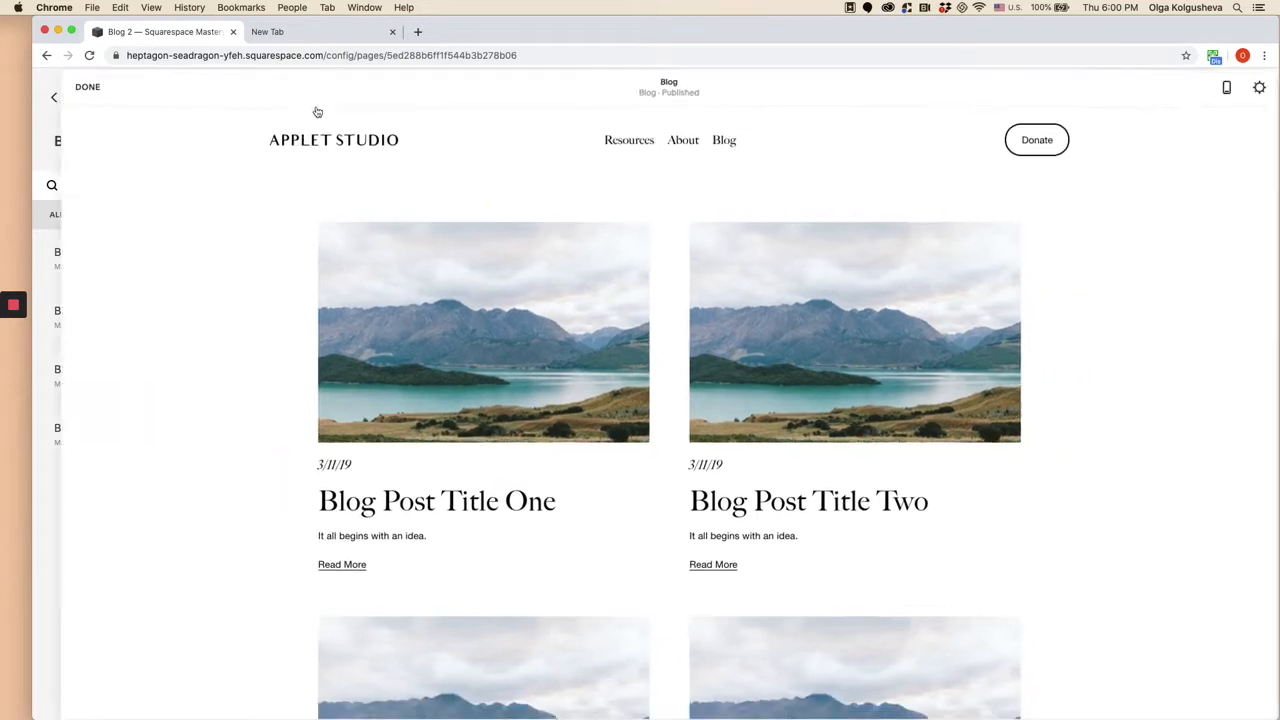
pyautogui.scroll(-1, 246, 306)
pyautogui.scroll(1, 246, 306)
pyautogui.scroll(-1, 246, 306)
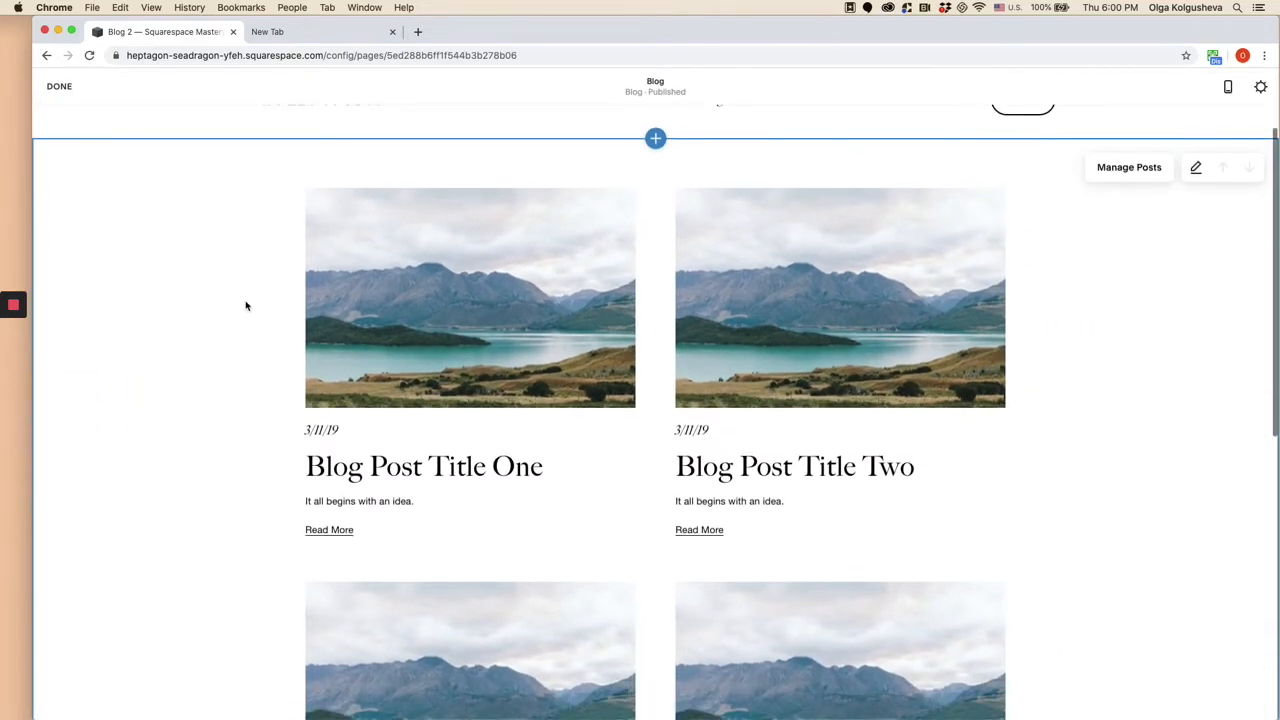
pyautogui.scroll(-1, 230, 340)
pyautogui.scroll(2, 219, 383)
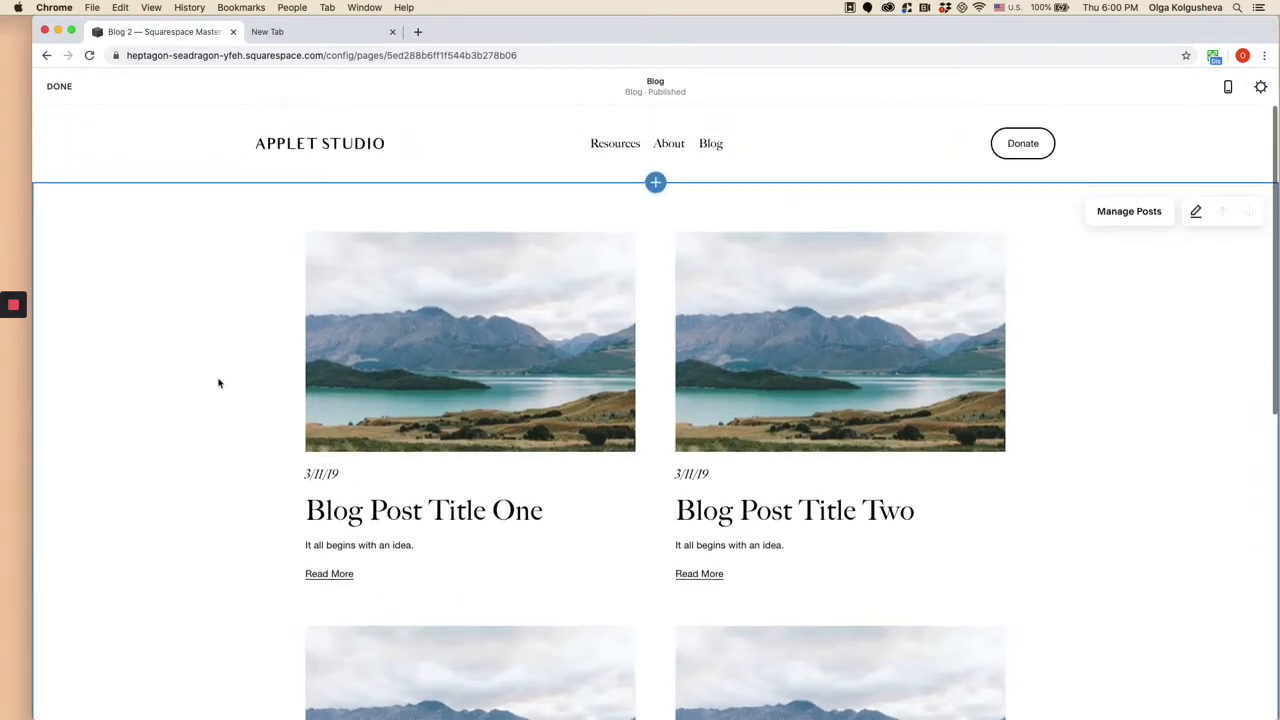
pyautogui.click(656, 182)
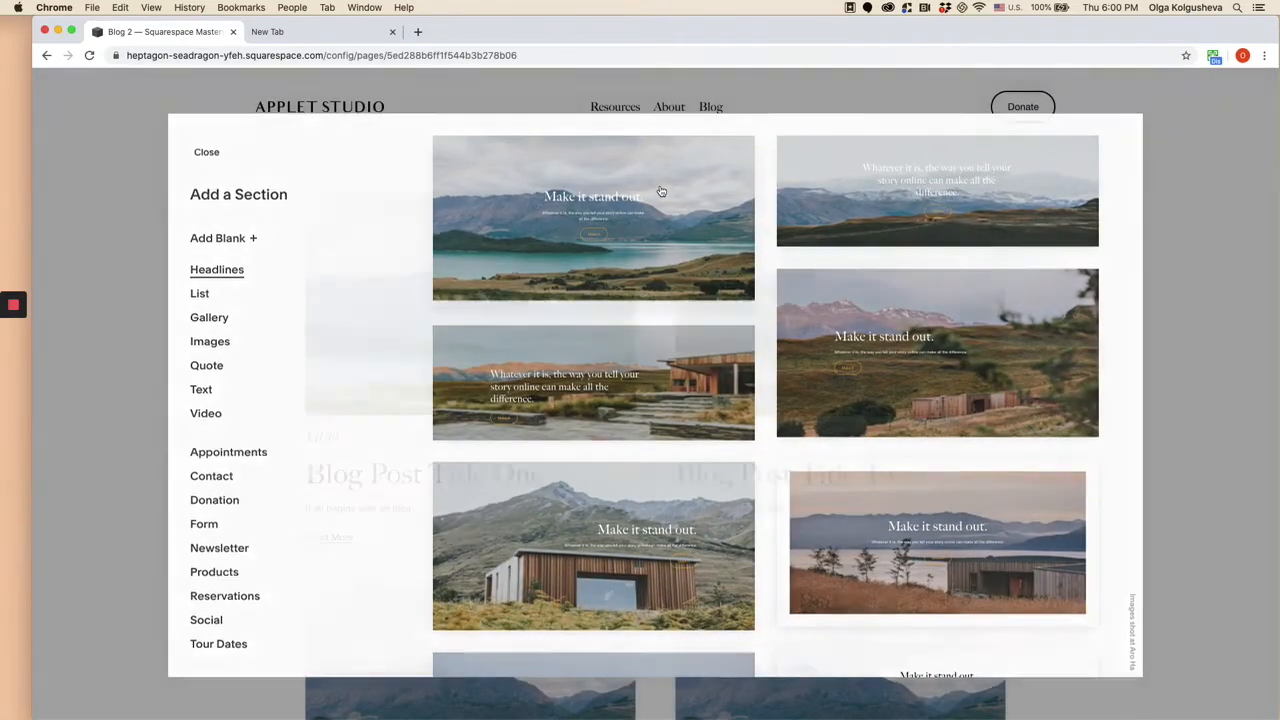
pyautogui.click(660, 192)
# - Insert a Gallery section with four staggered images in two columns between the blog posts and the footer
pyautogui.scroll(-15, 631, 250)
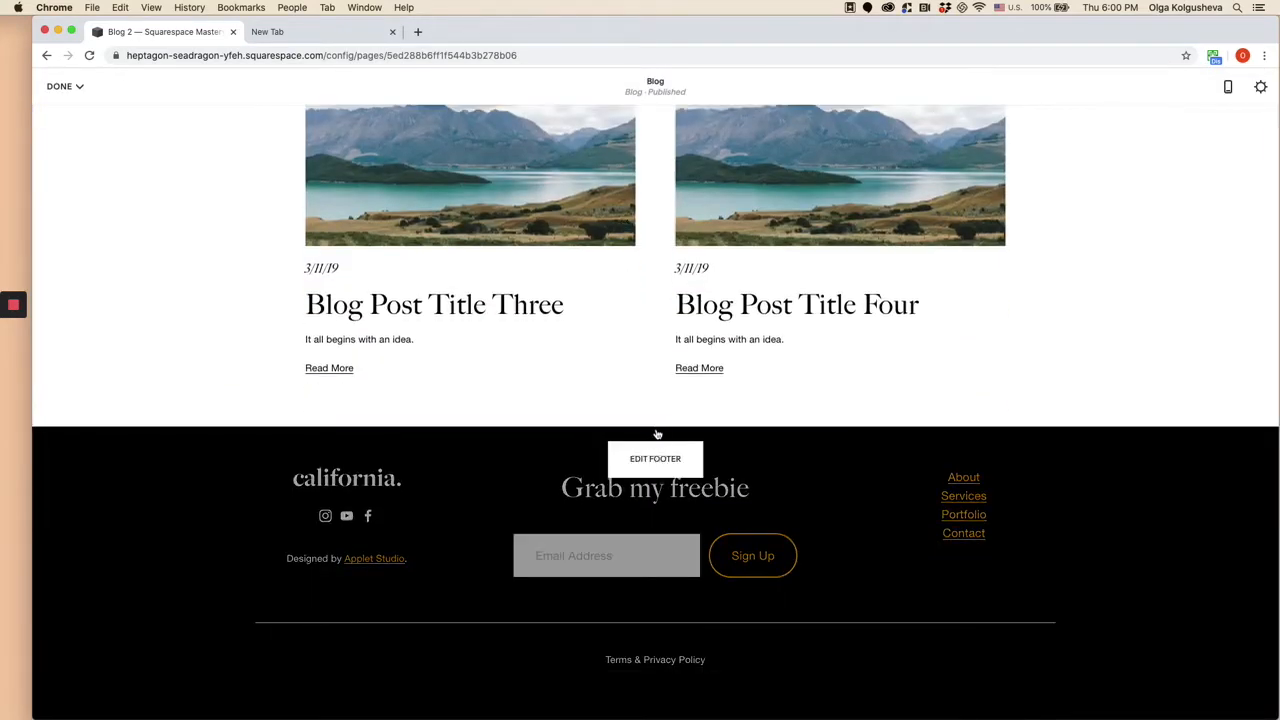
pyautogui.click(656, 429)
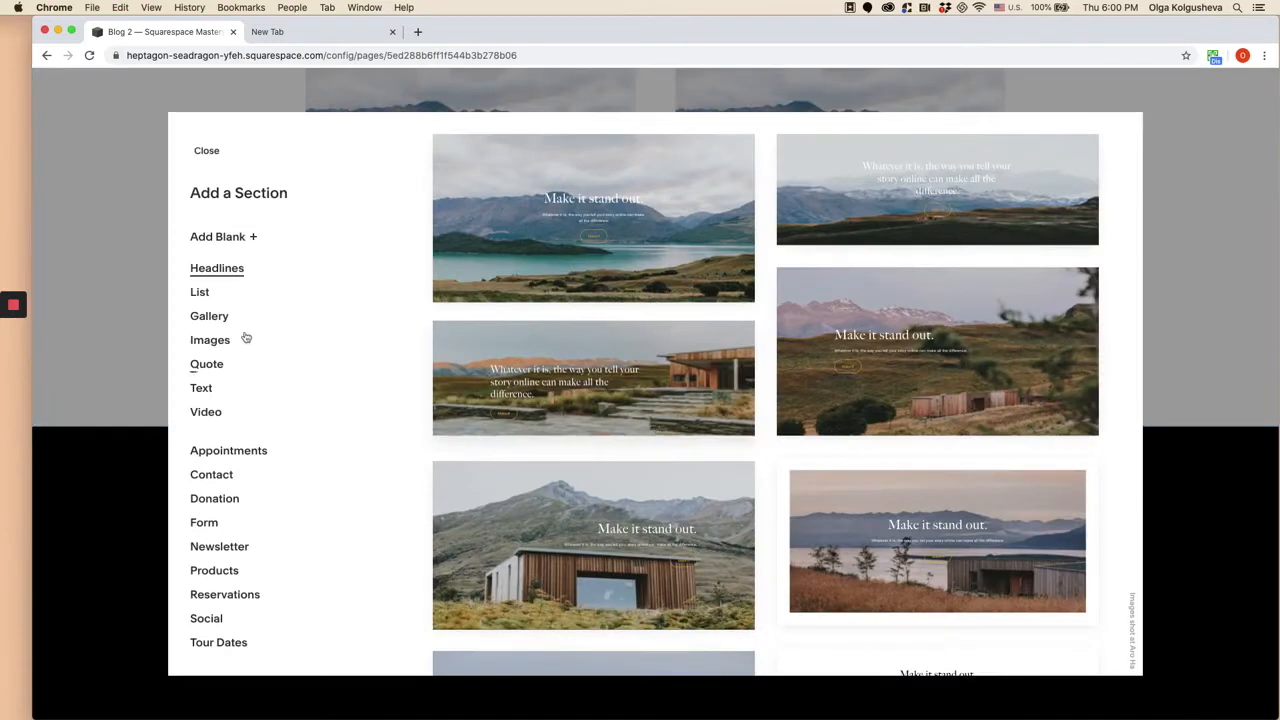
pyautogui.scroll(-2, 880, 395)
pyautogui.scroll(-3, 895, 400)
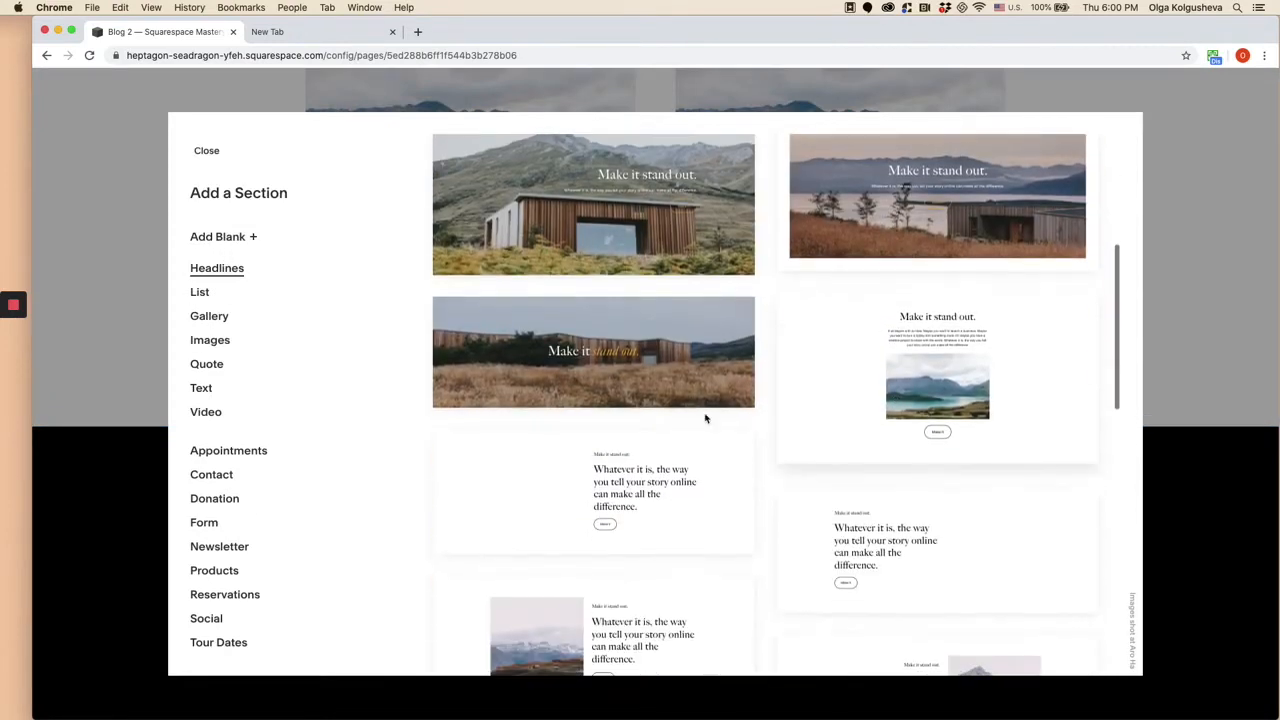
pyautogui.scroll(-2, 206, 520)
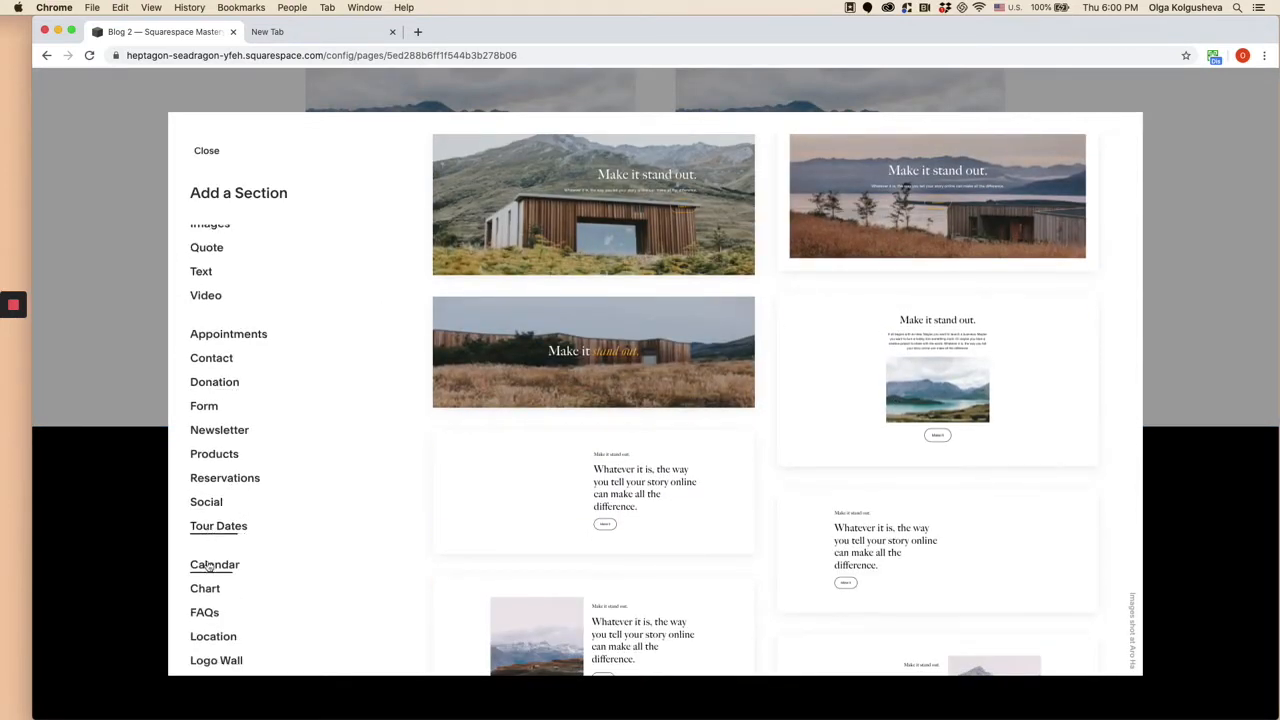
pyautogui.scroll(3, 212, 420)
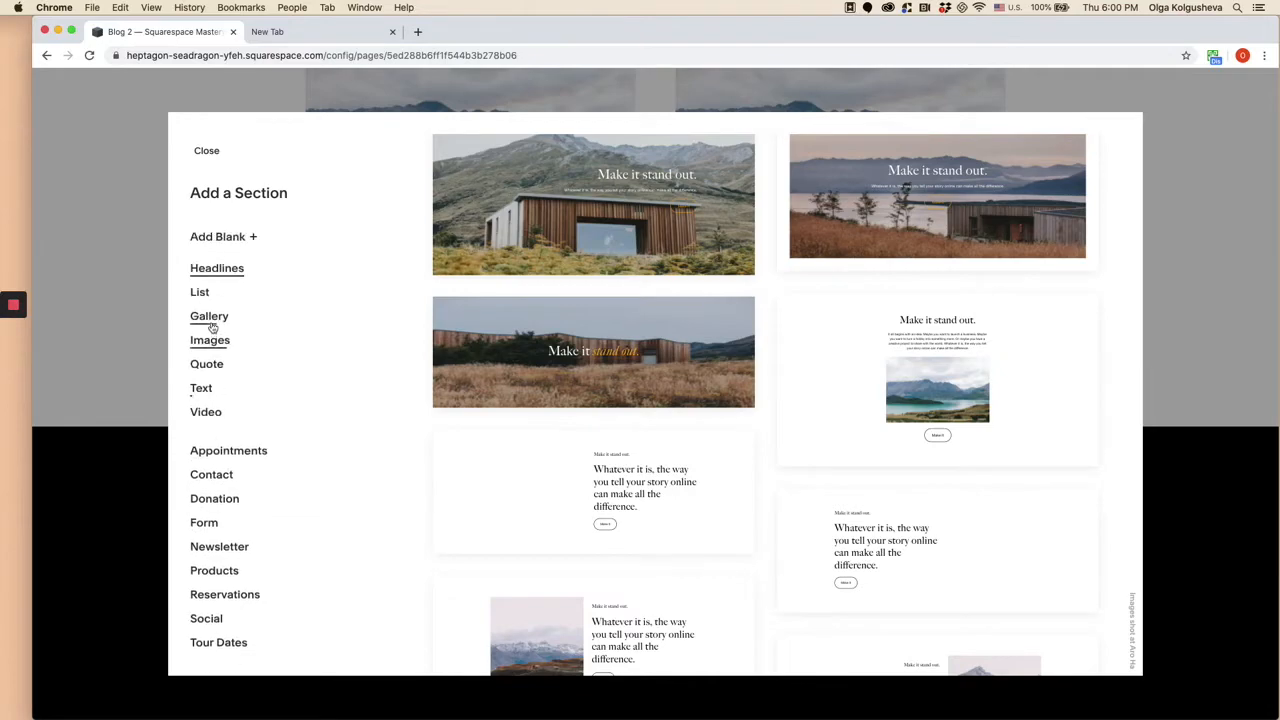
pyautogui.click(210, 322)
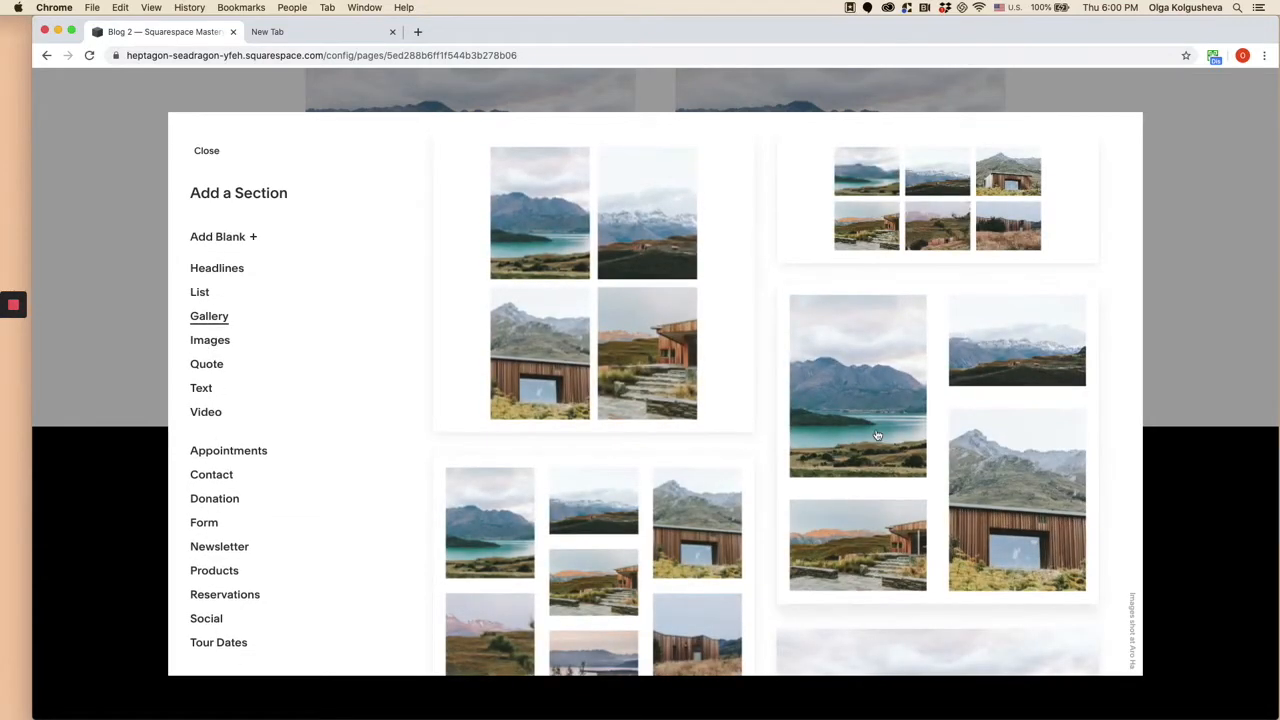
pyautogui.click(876, 435)
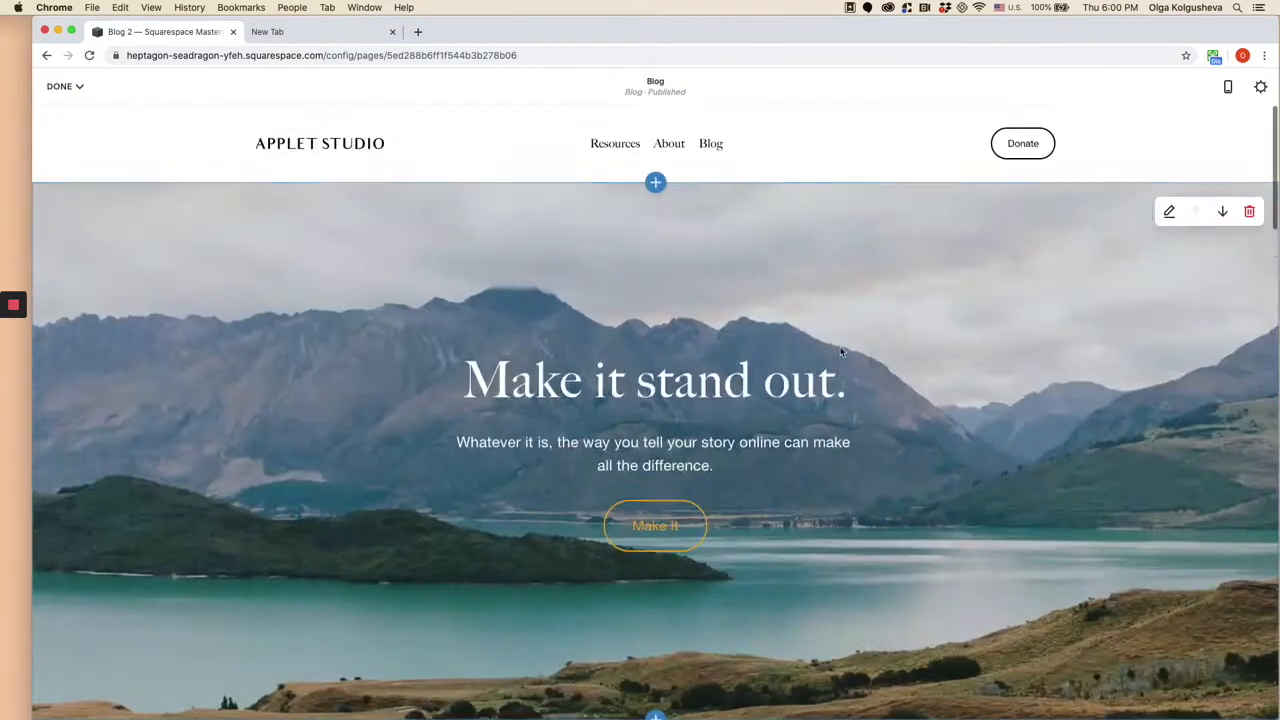
# - Look over the Blog page to examine the headline section, the post grid and the gallery section below it
pyautogui.scroll(-5, 840, 350)
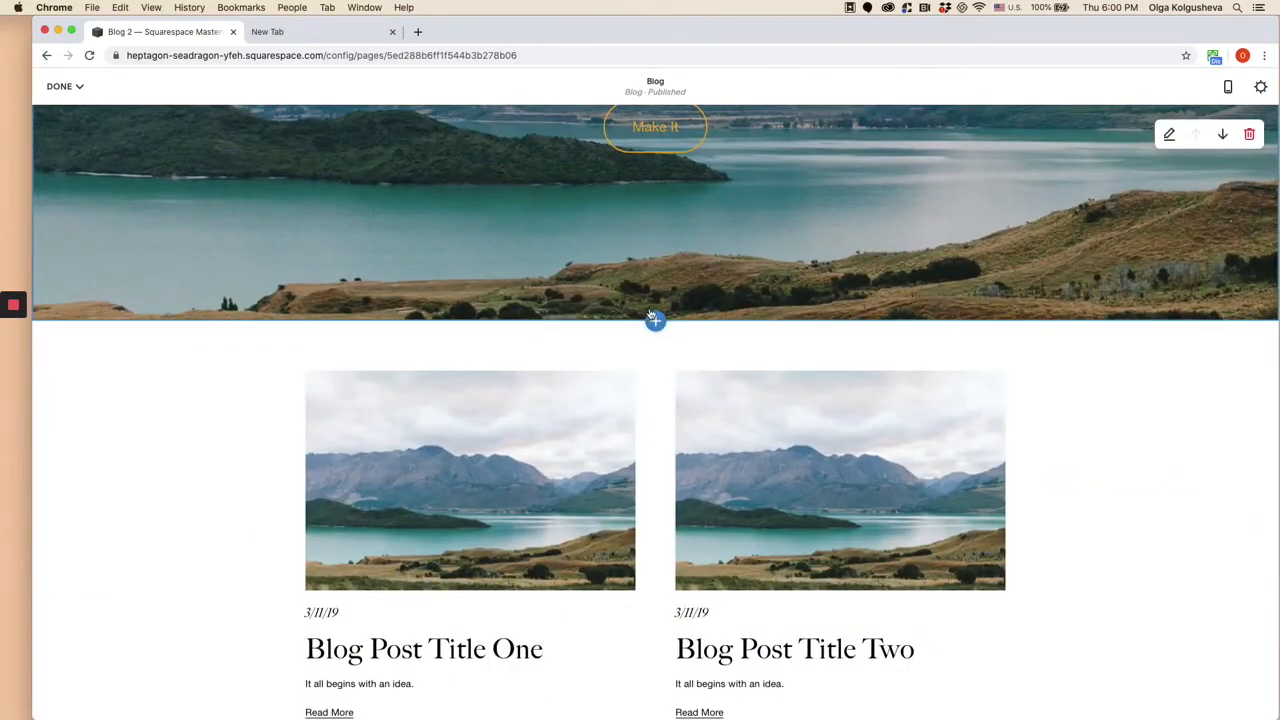
pyautogui.scroll(5, 651, 316)
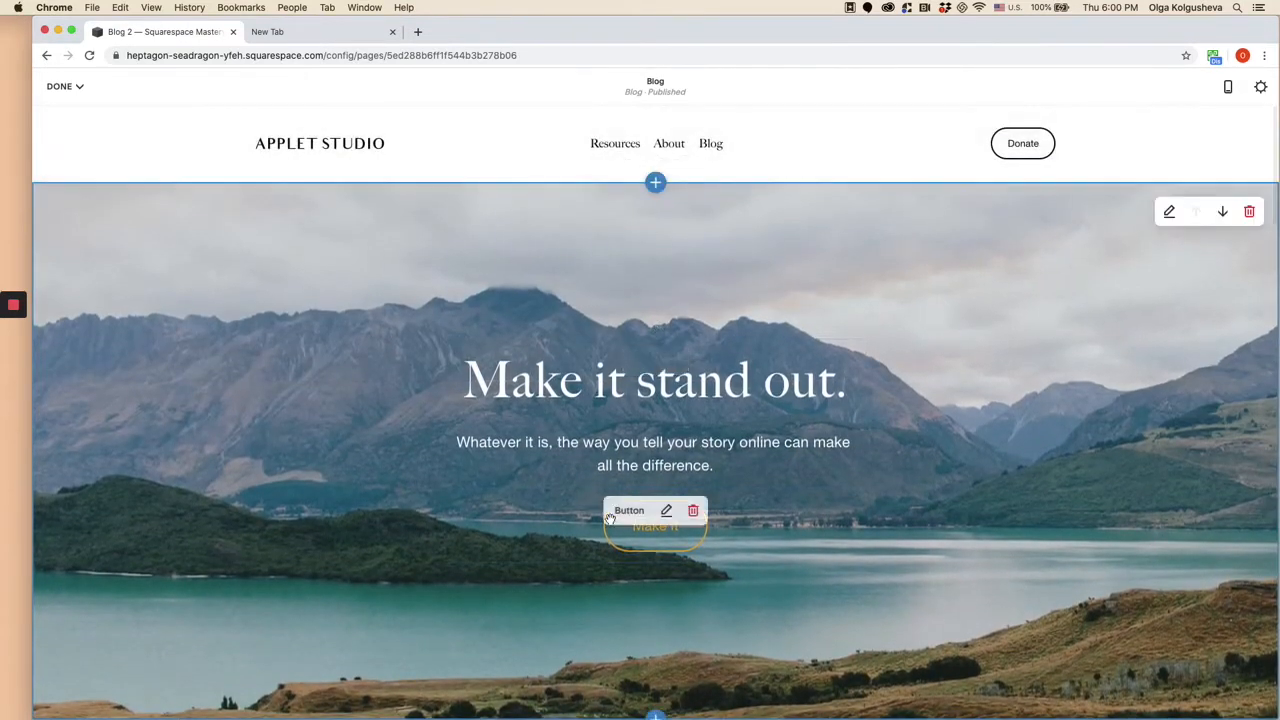
pyautogui.scroll(-10, 610, 519)
pyautogui.scroll(-3, 610, 523)
pyautogui.scroll(12, 610, 523)
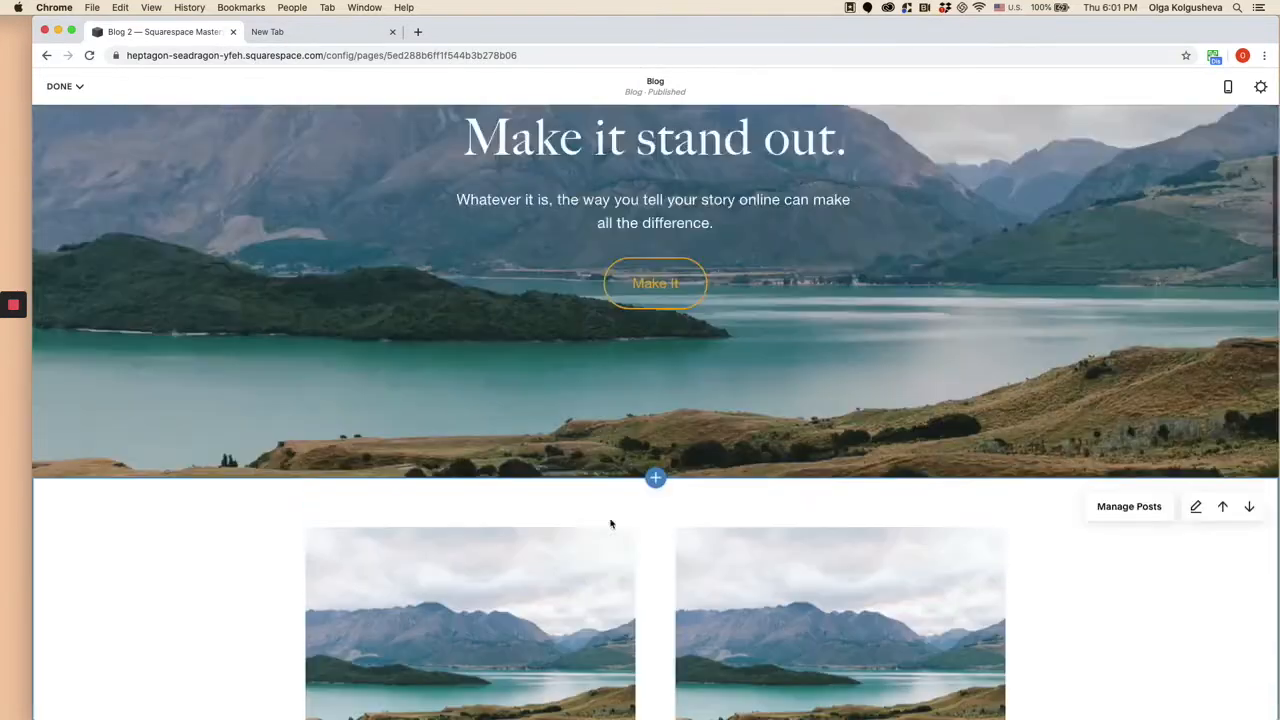
pyautogui.scroll(3, 610, 523)
pyautogui.scroll(-1, 610, 518)
pyautogui.scroll(1, 610, 518)
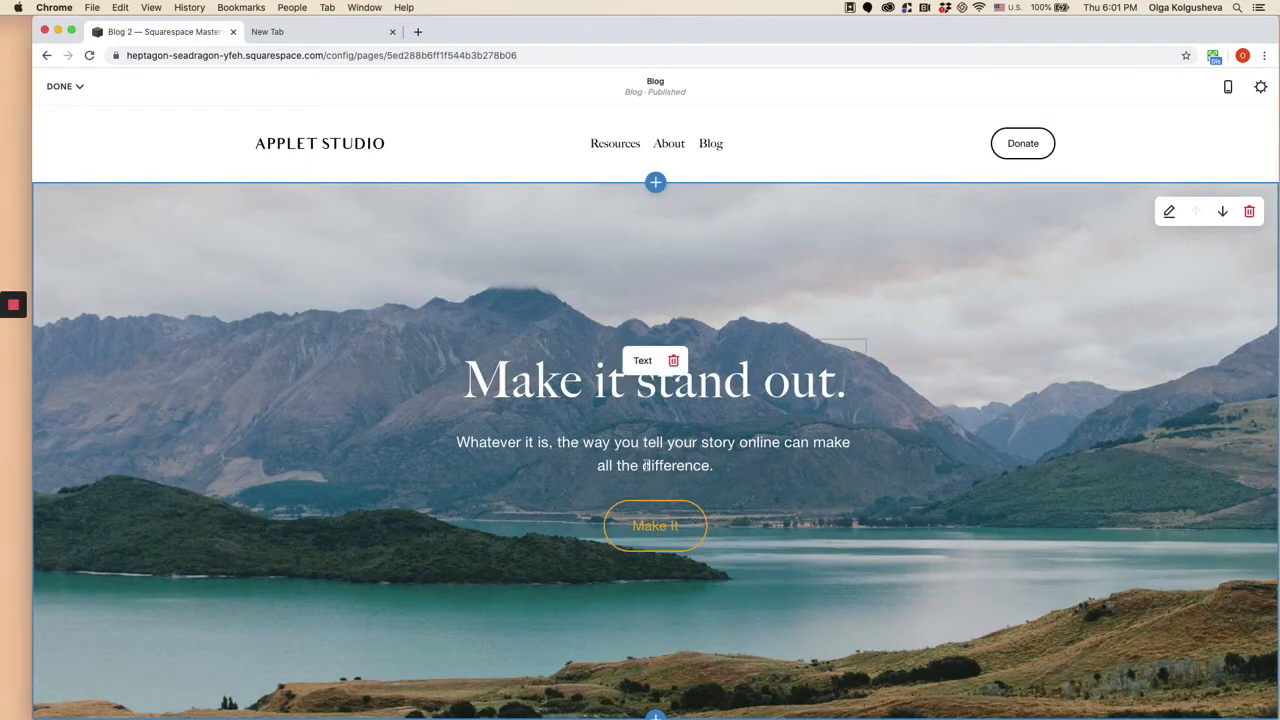
pyautogui.scroll(-3, 646, 470)
pyautogui.scroll(-15, 646, 470)
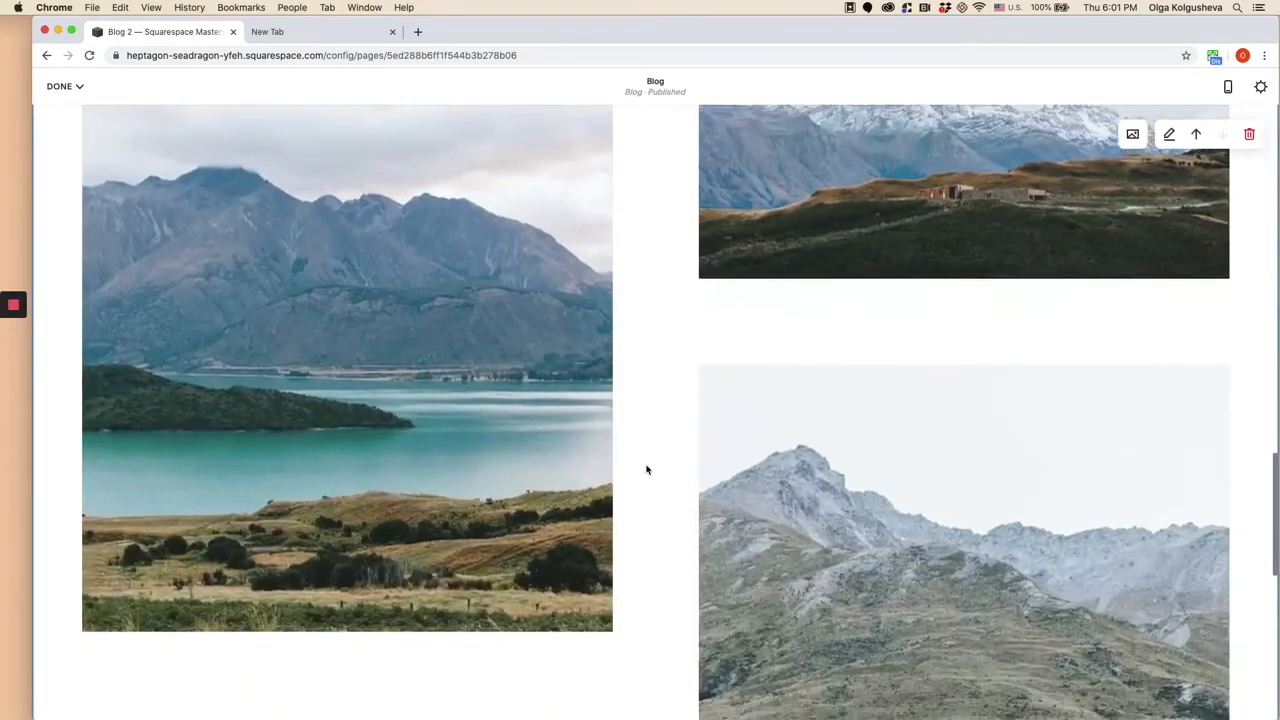
pyautogui.scroll(15, 646, 470)
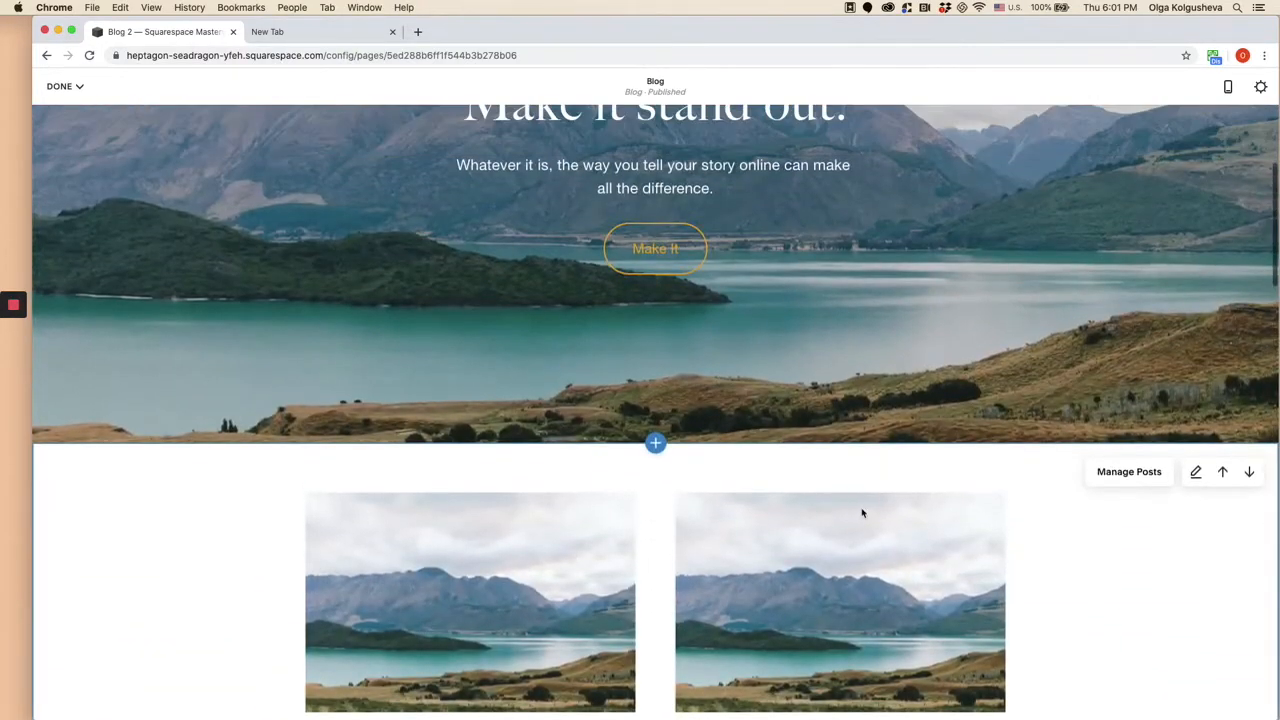
# - Change the blog posts section's layout to Side By Side Blog and set its width to Inset
pyautogui.scroll(-5, 950, 538)
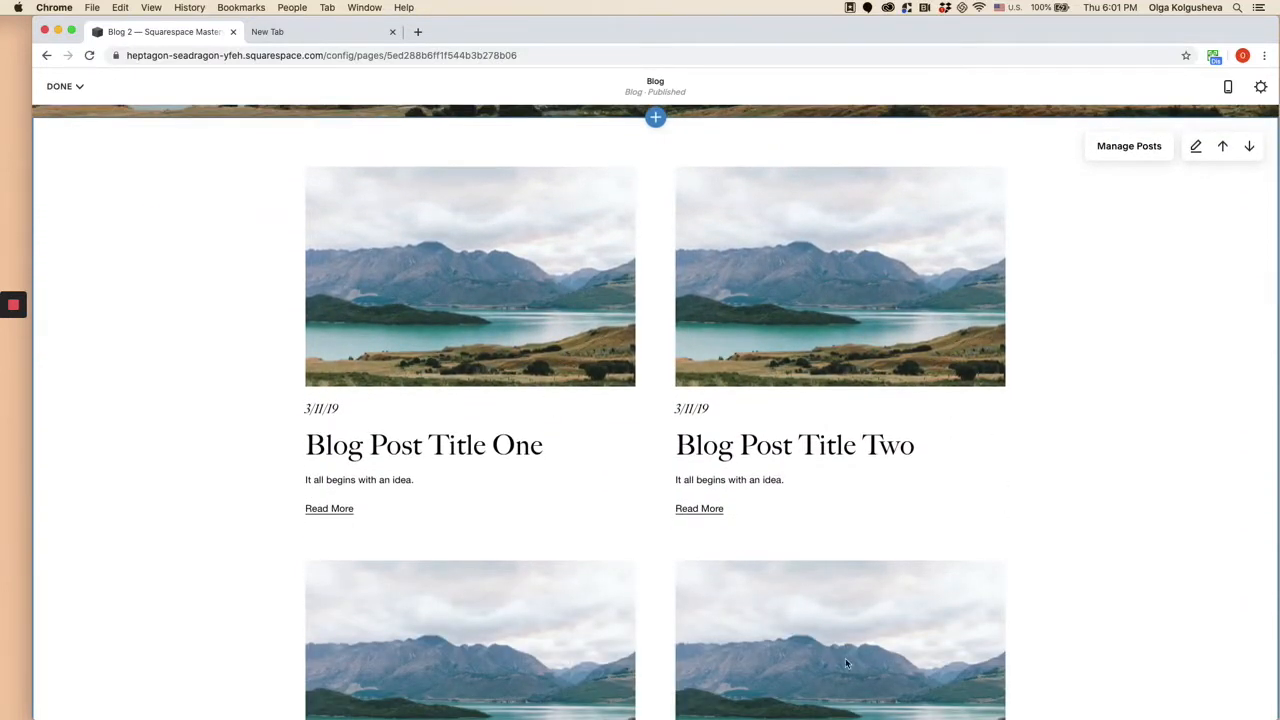
pyautogui.click(1197, 148)
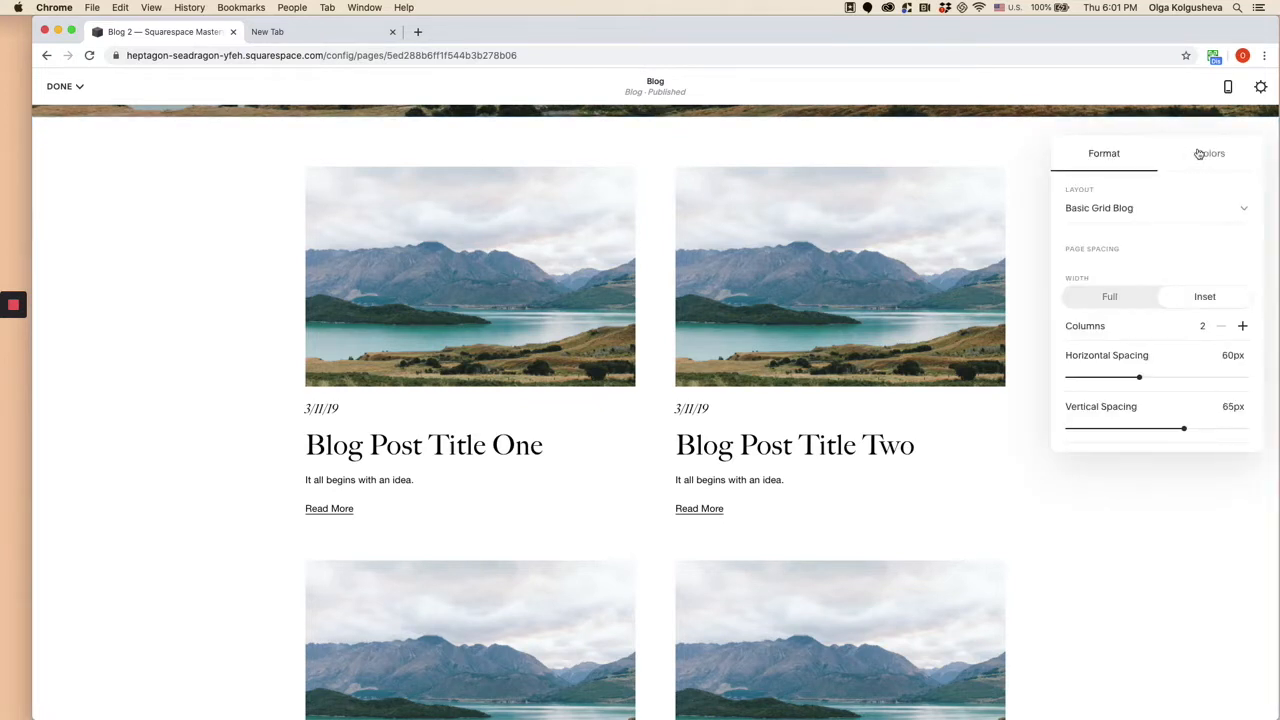
pyautogui.click(1161, 215)
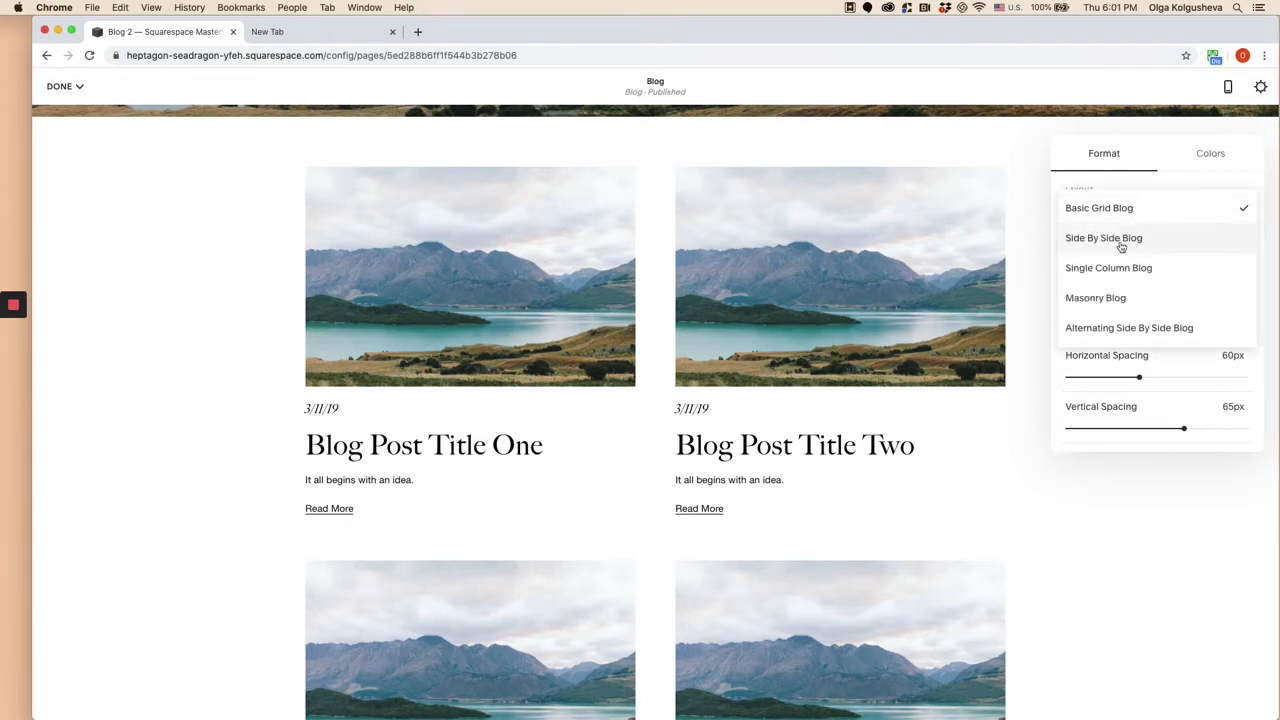
pyautogui.click(1121, 246)
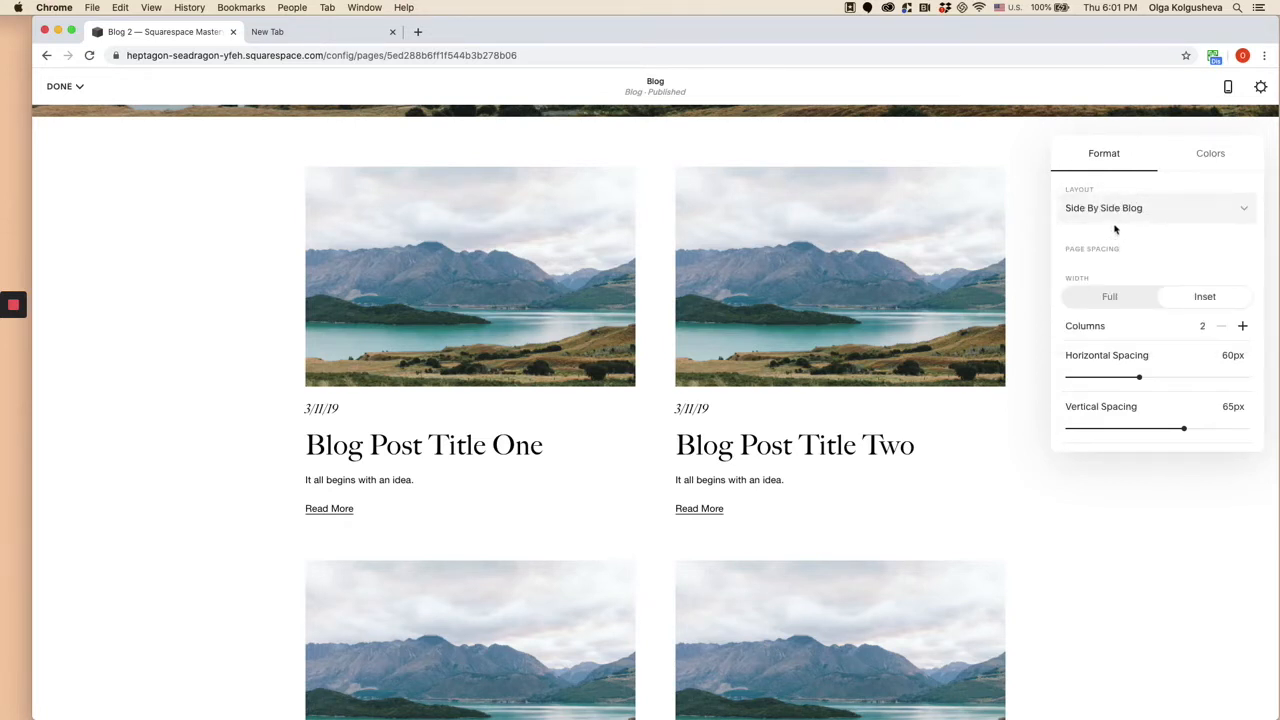
pyautogui.click(1130, 208)
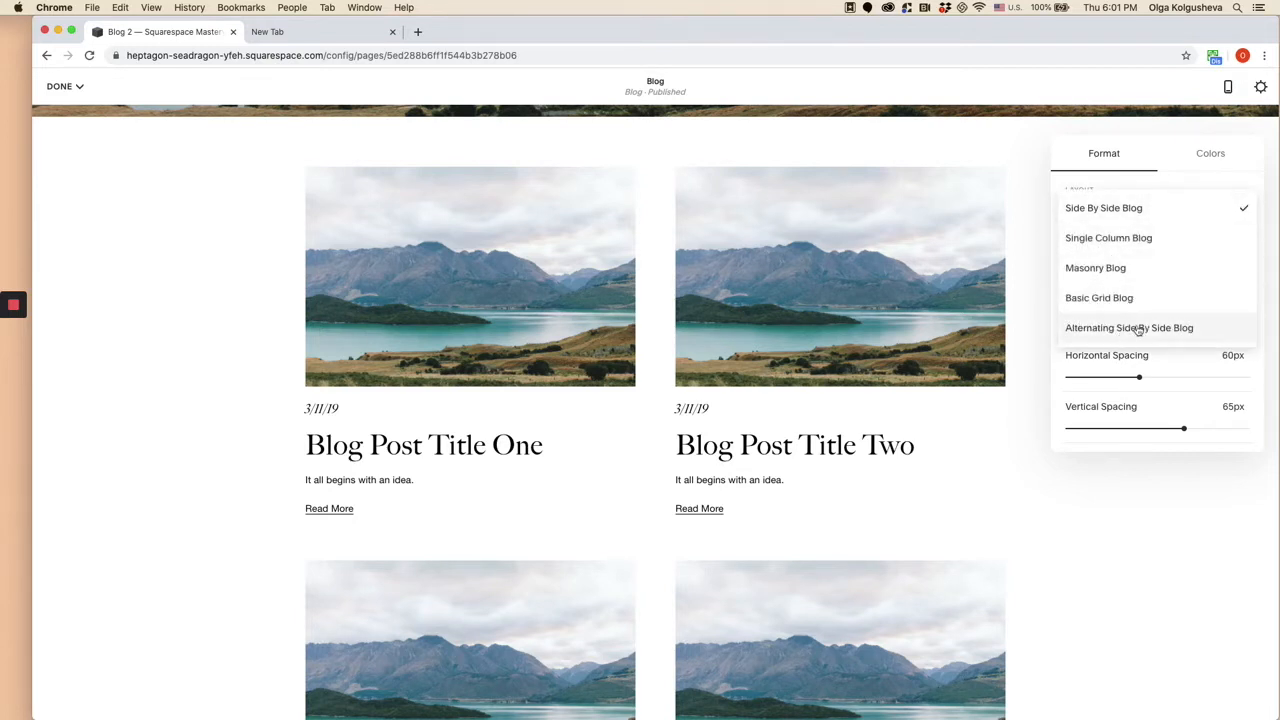
pyautogui.click(1101, 367)
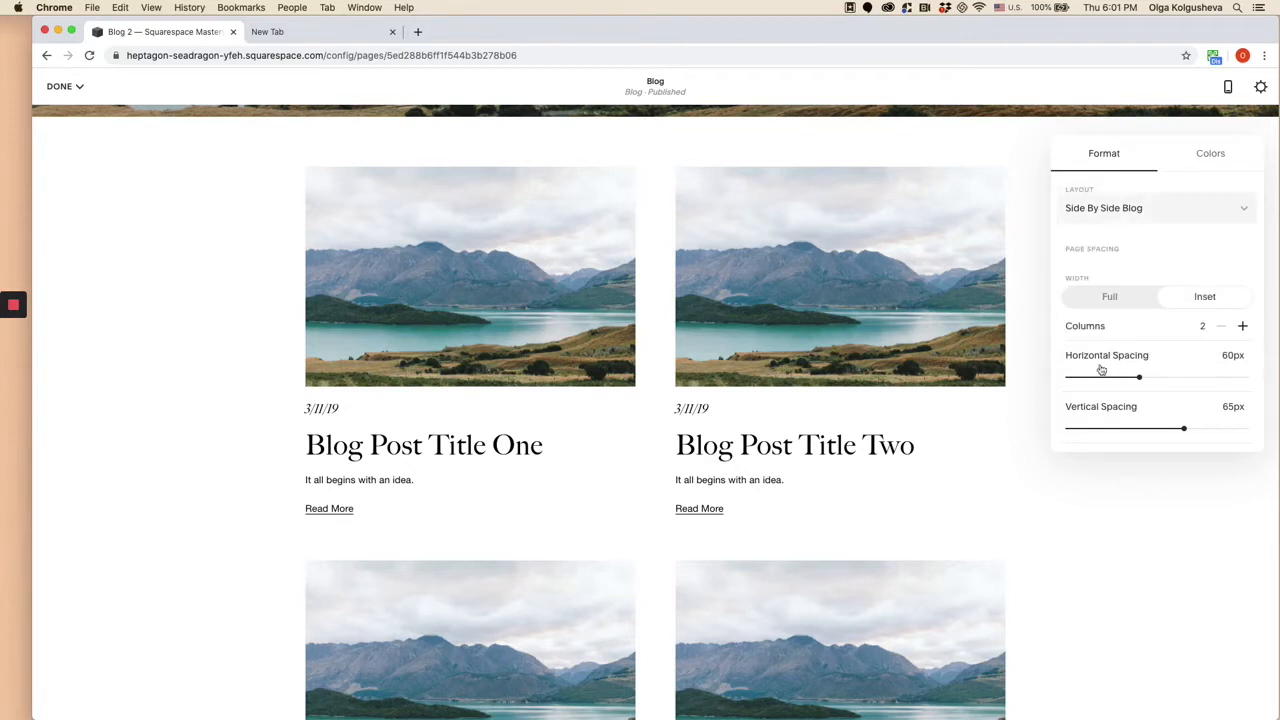
pyautogui.click(1133, 222)
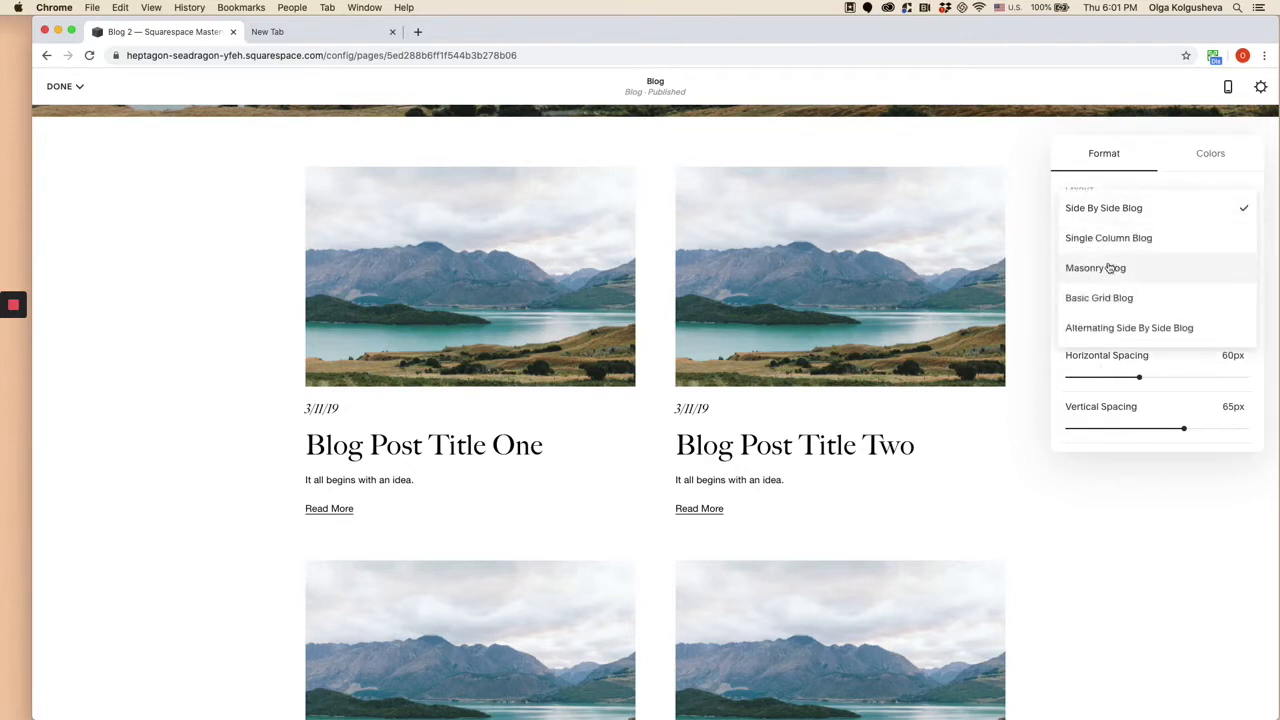
pyautogui.click(1109, 268)
pyautogui.scroll(-1, 1160, 258)
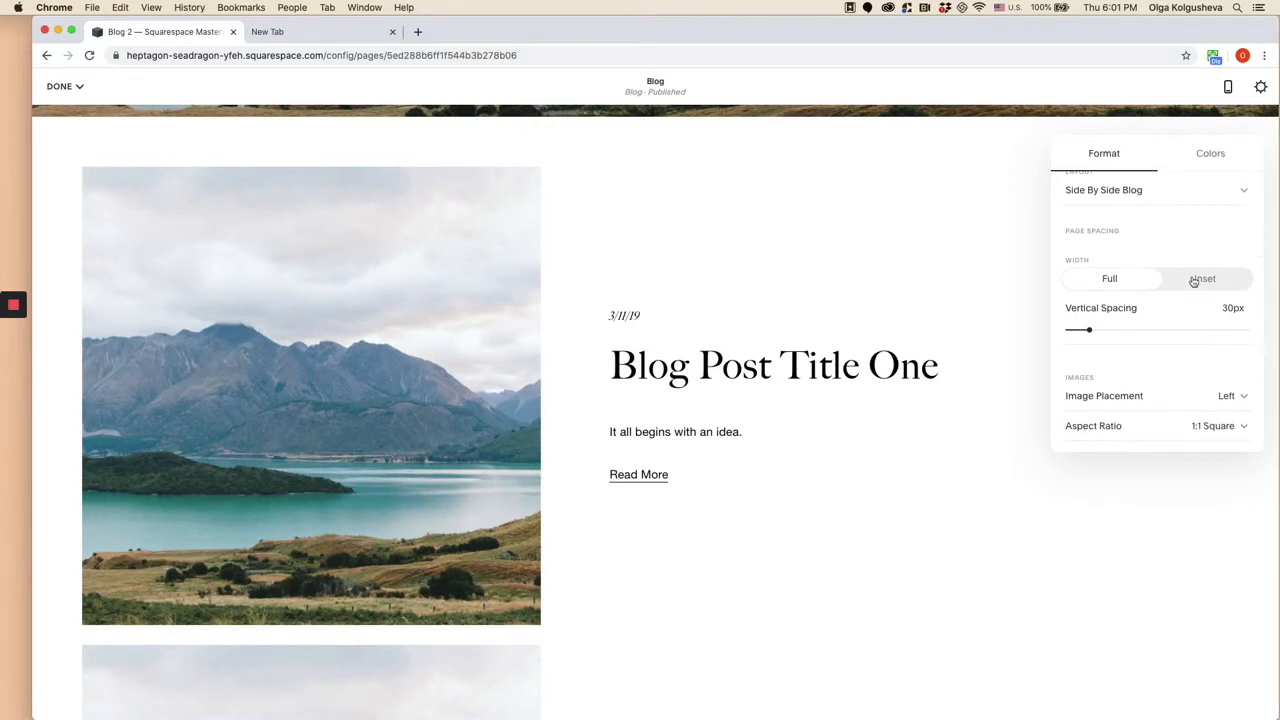
pyautogui.click(1073, 280)
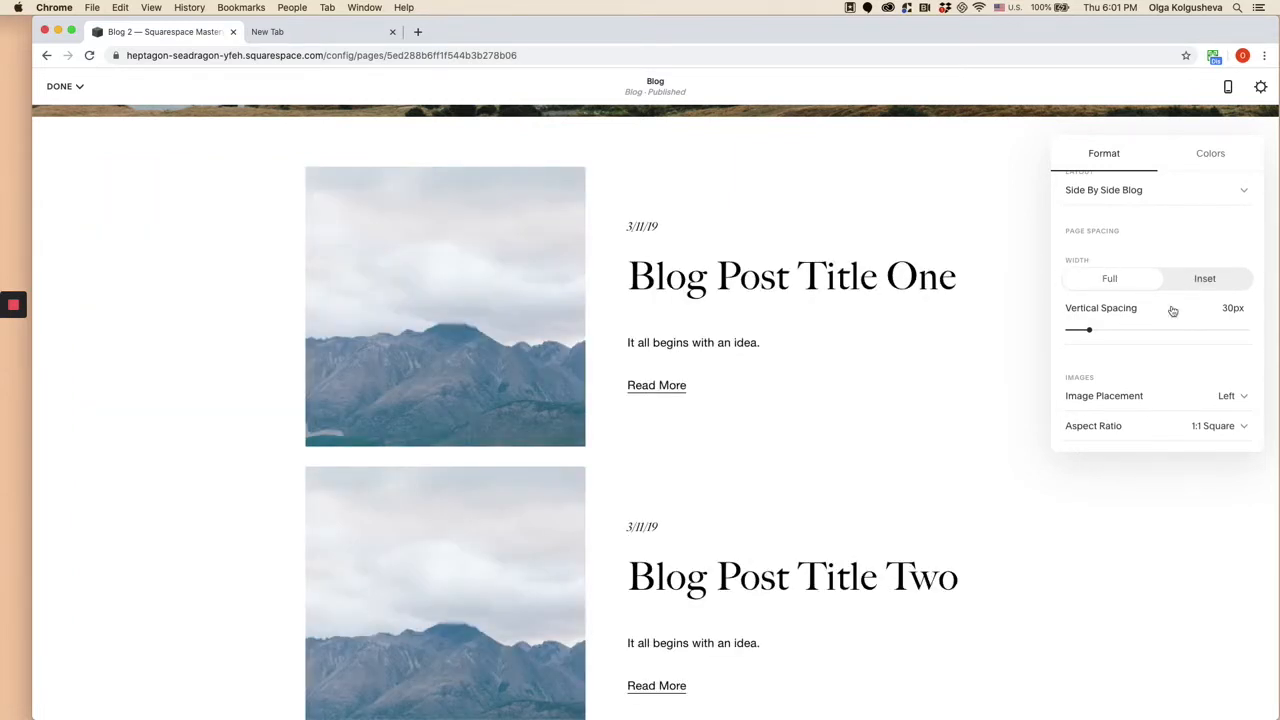
# - Examine the blog section's format settings for images, aspect ratio choices, text and meta content, keeping the 1:1 Square ratio
pyautogui.scroll(-1, 1180, 351)
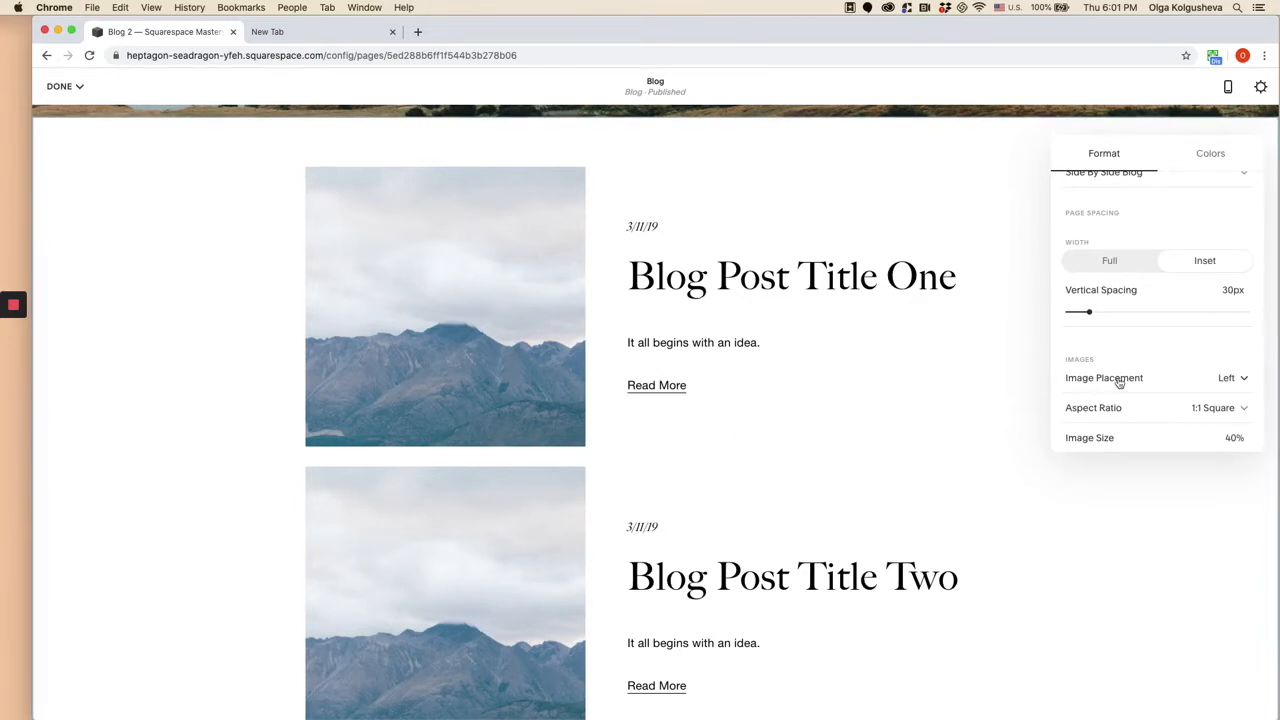
pyautogui.scroll(-3, 1124, 378)
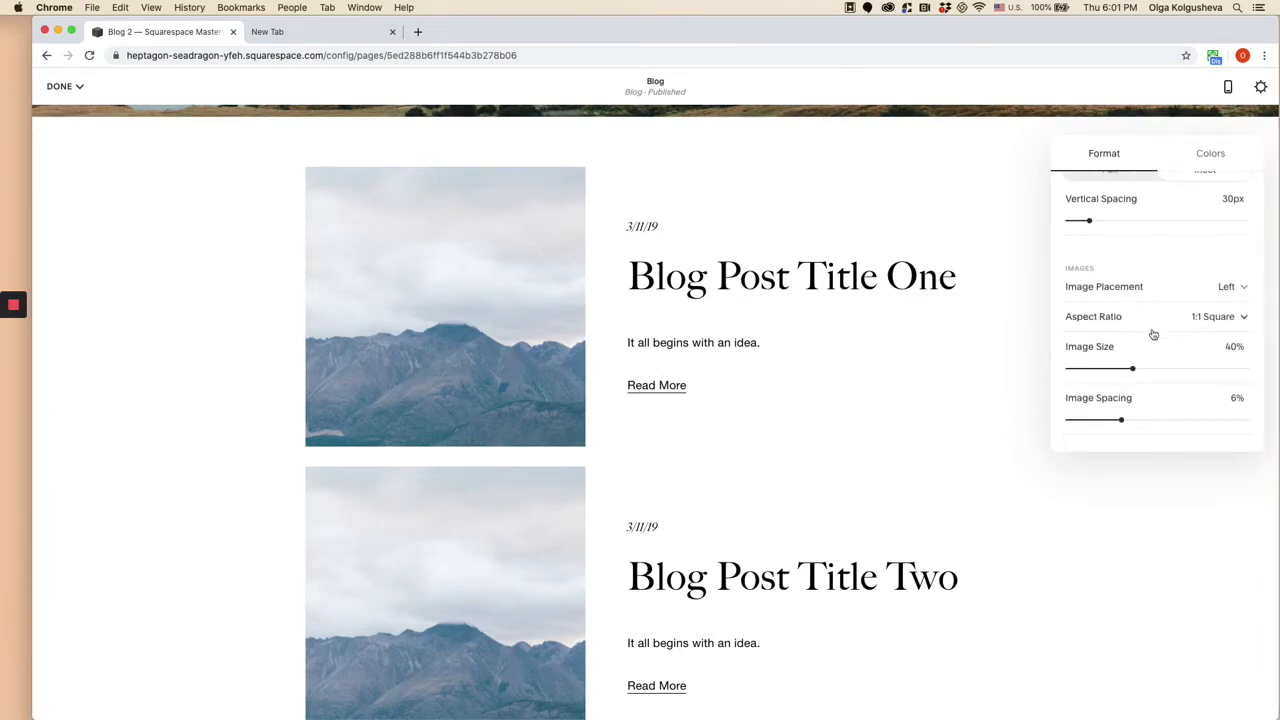
pyautogui.click(1220, 316)
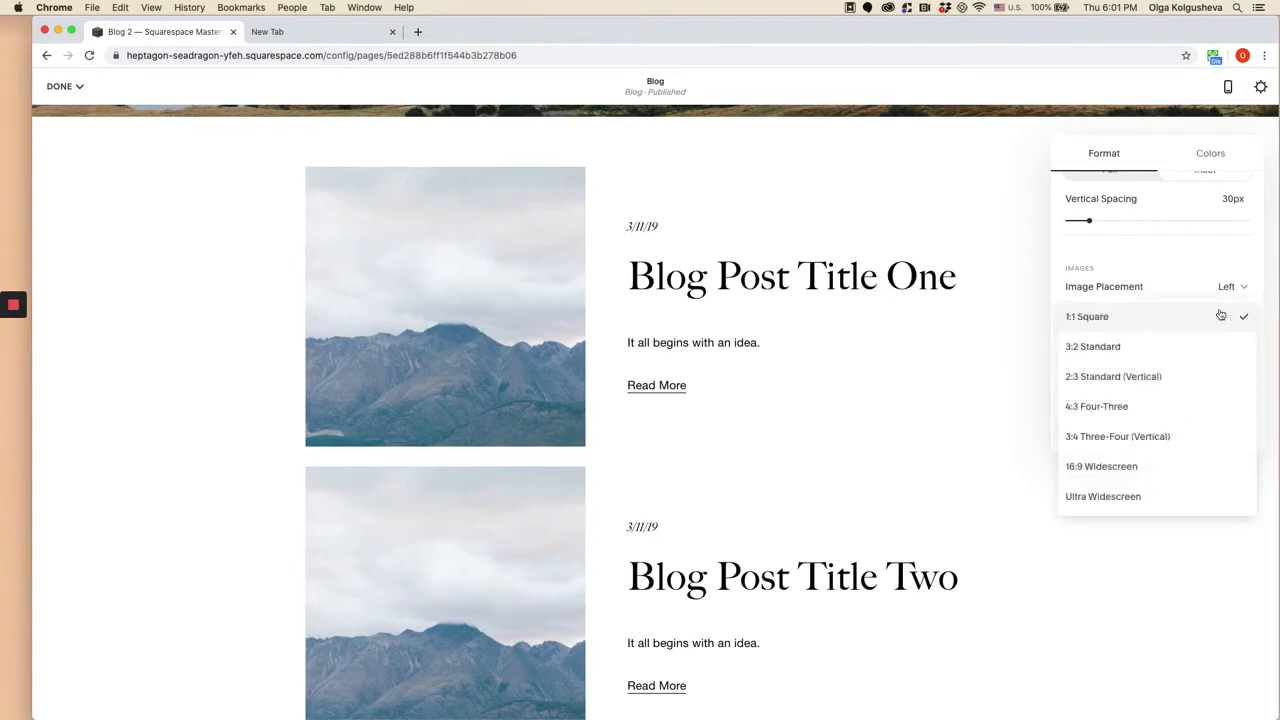
pyautogui.click(1160, 317)
pyautogui.scroll(-3, 1095, 407)
pyautogui.scroll(-3, 1106, 323)
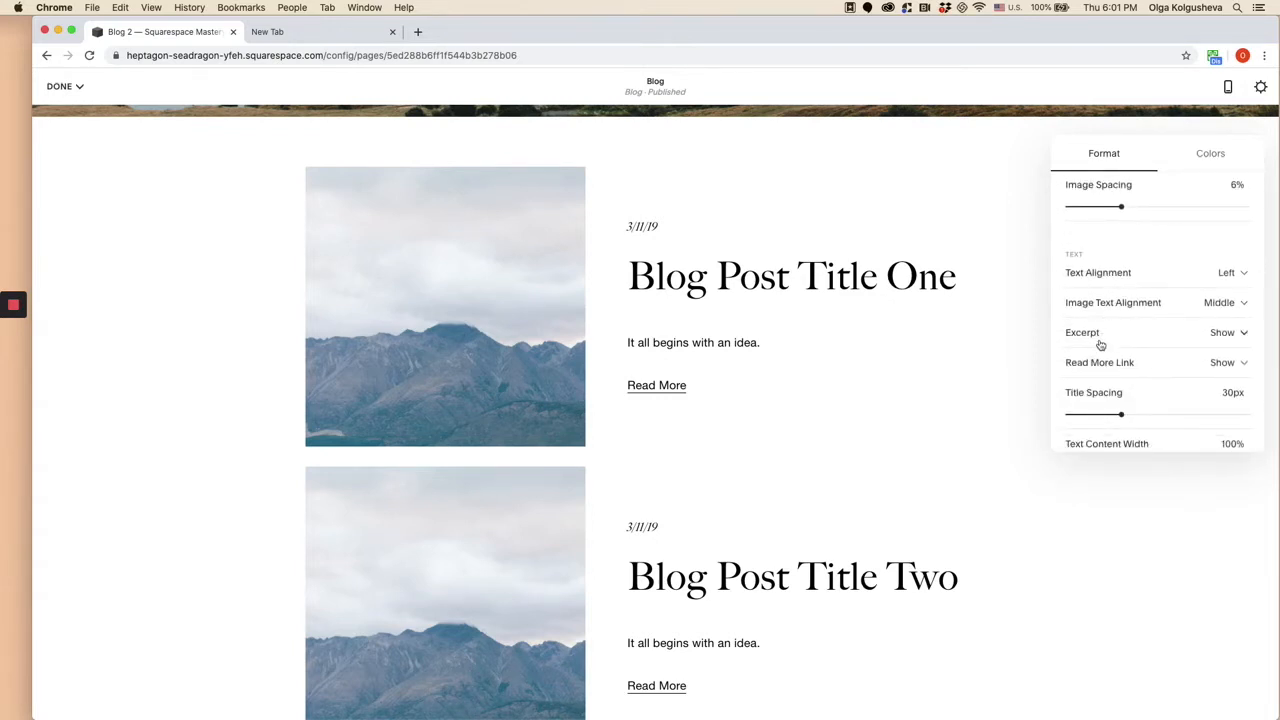
pyautogui.scroll(-1, 1140, 400)
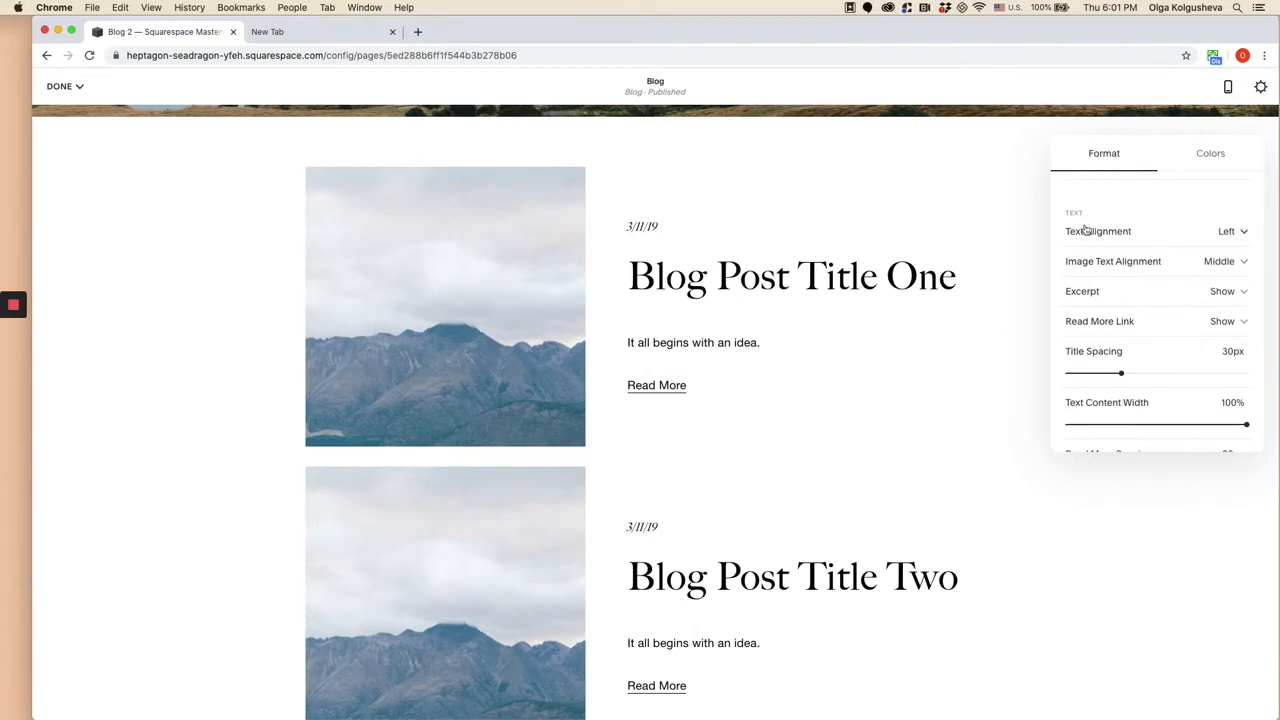
pyautogui.scroll(-5, 1146, 354)
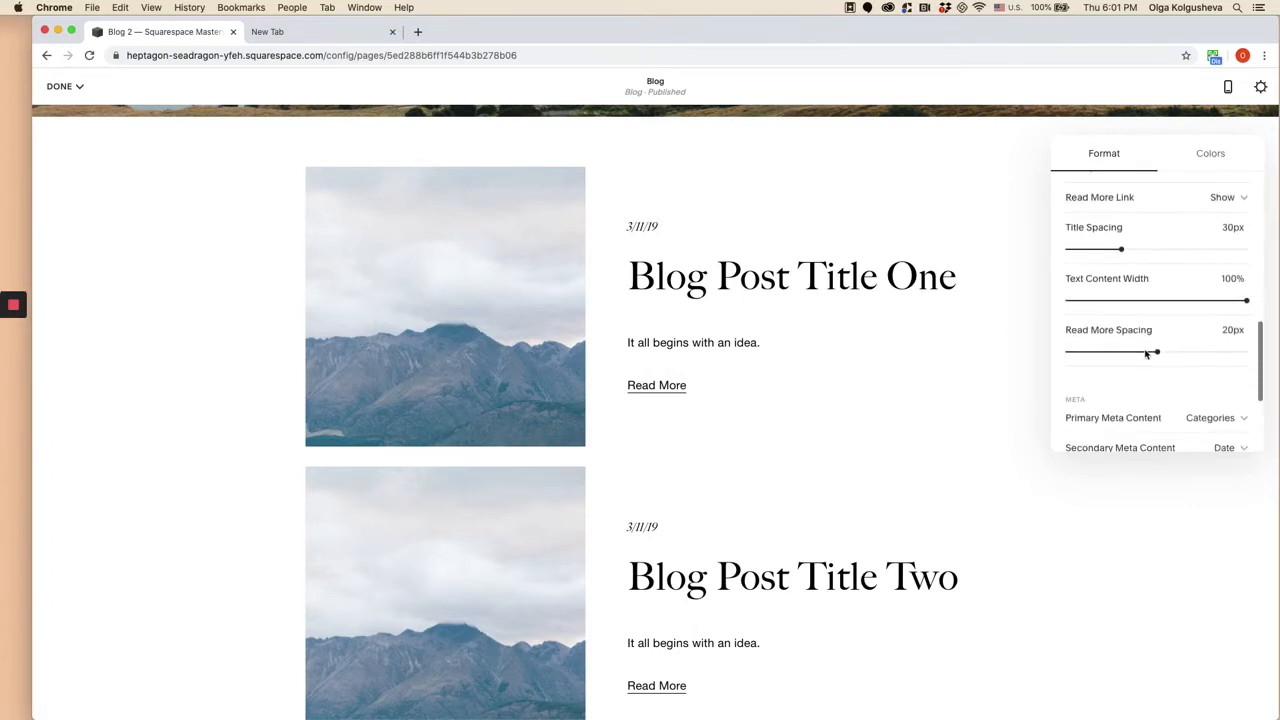
pyautogui.scroll(-2, 1146, 354)
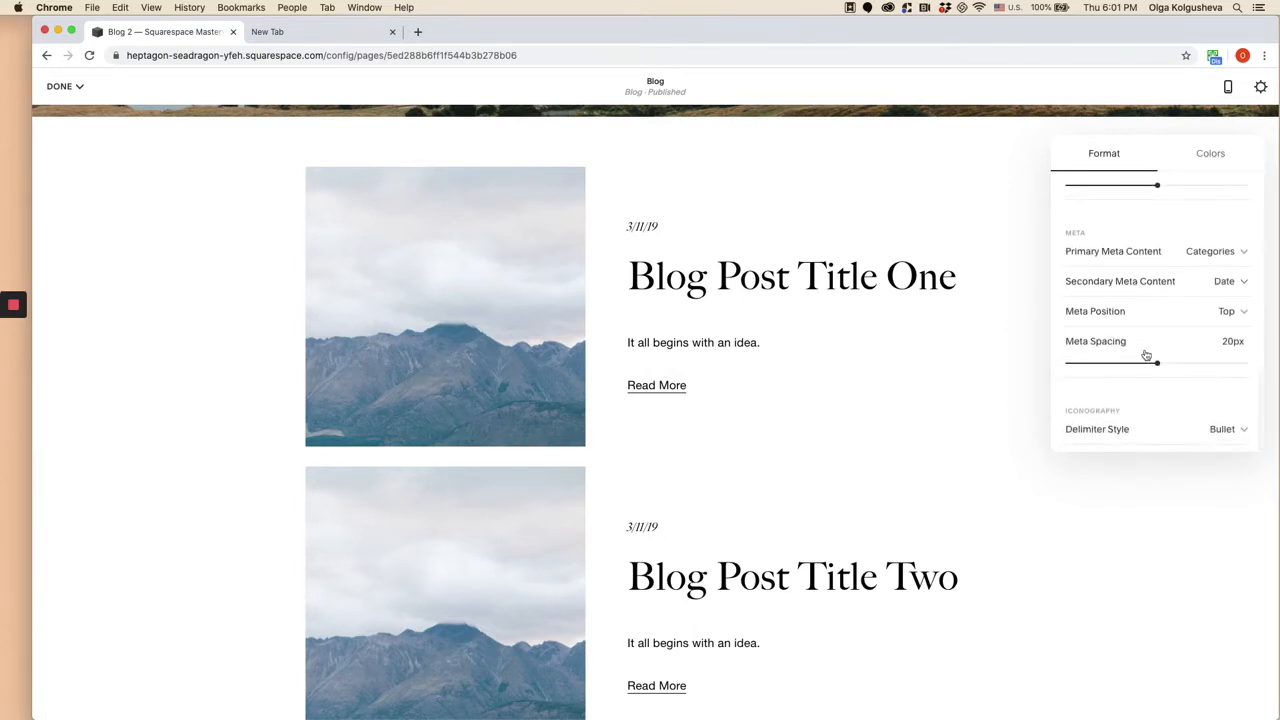
# - Set the blog posts section's delimiter style to Pipe
pyautogui.click(1108, 429)
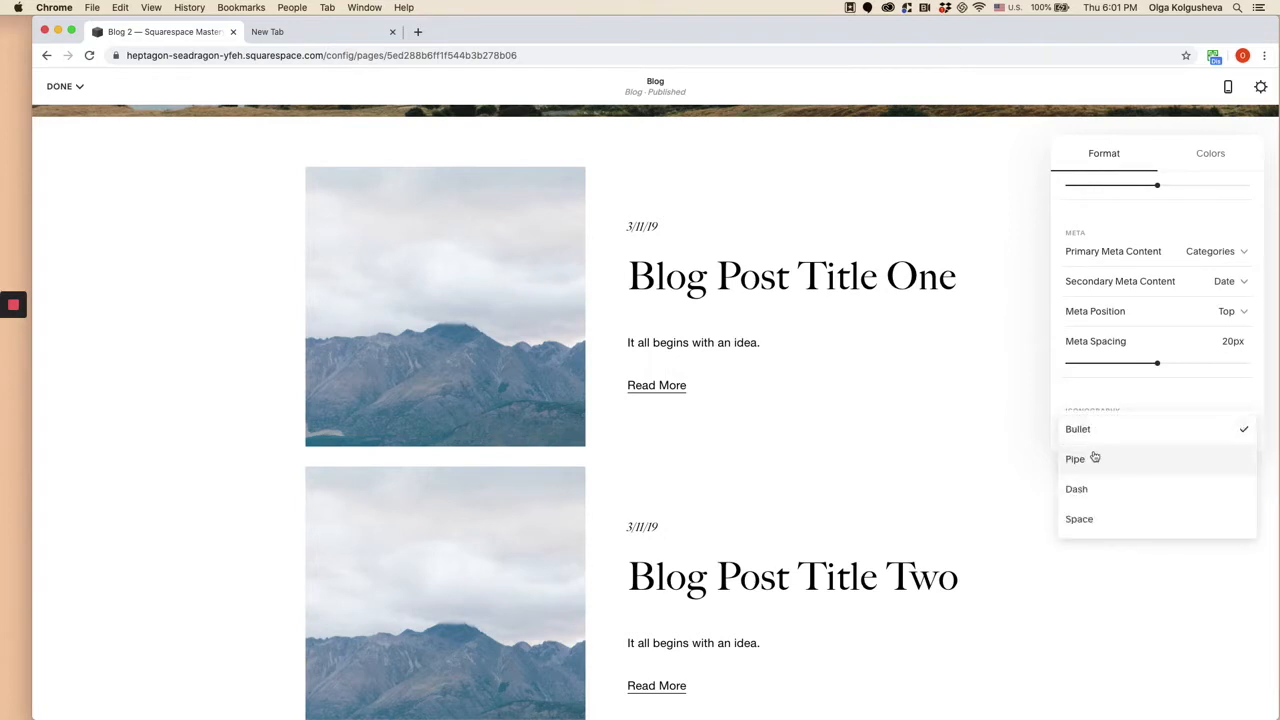
pyautogui.click(1091, 461)
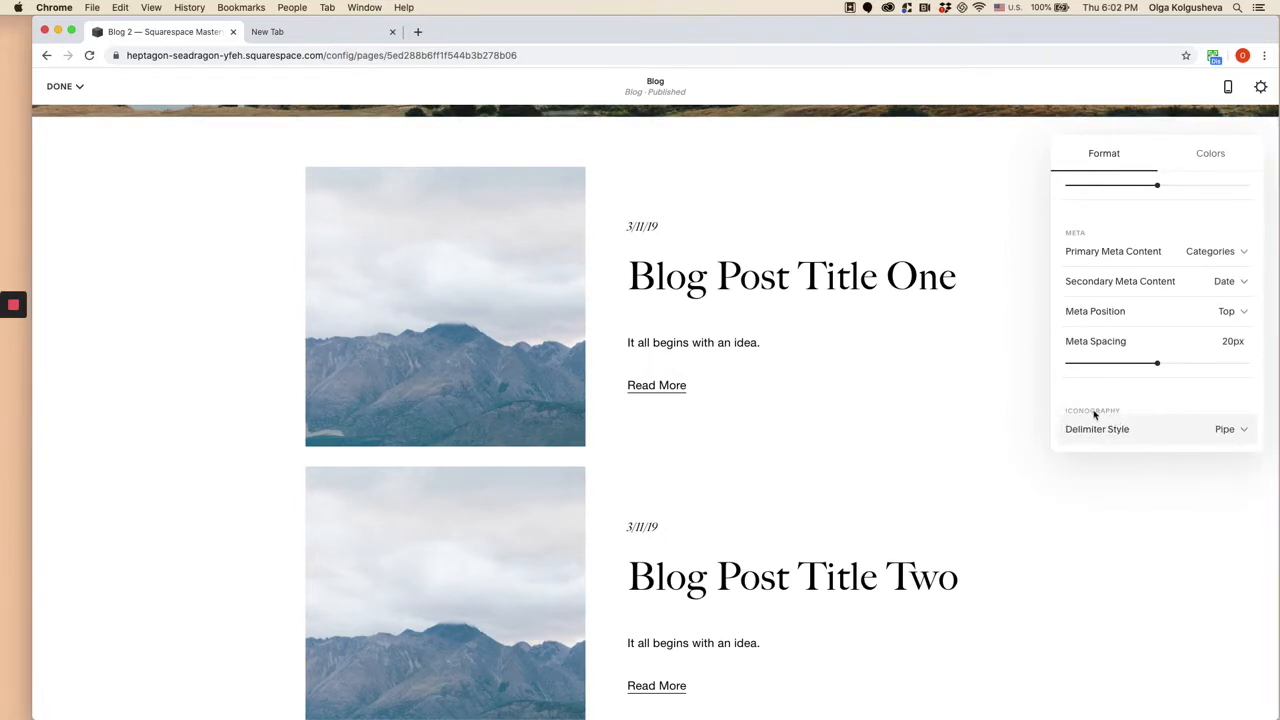
pyautogui.scroll(10, 1108, 395)
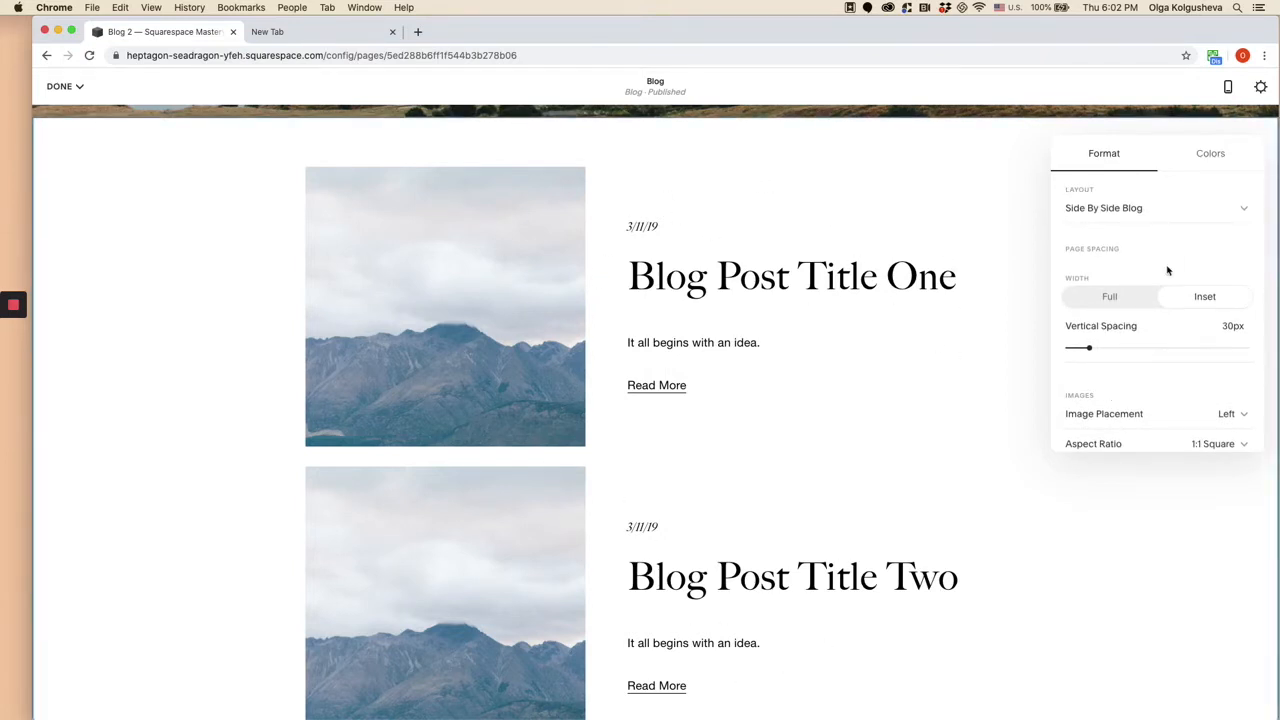
# - Try the Light Bold color theme on the blog posts section and check how the posts look with it
pyautogui.click(1211, 155)
pyautogui.scroll(-2, 1150, 300)
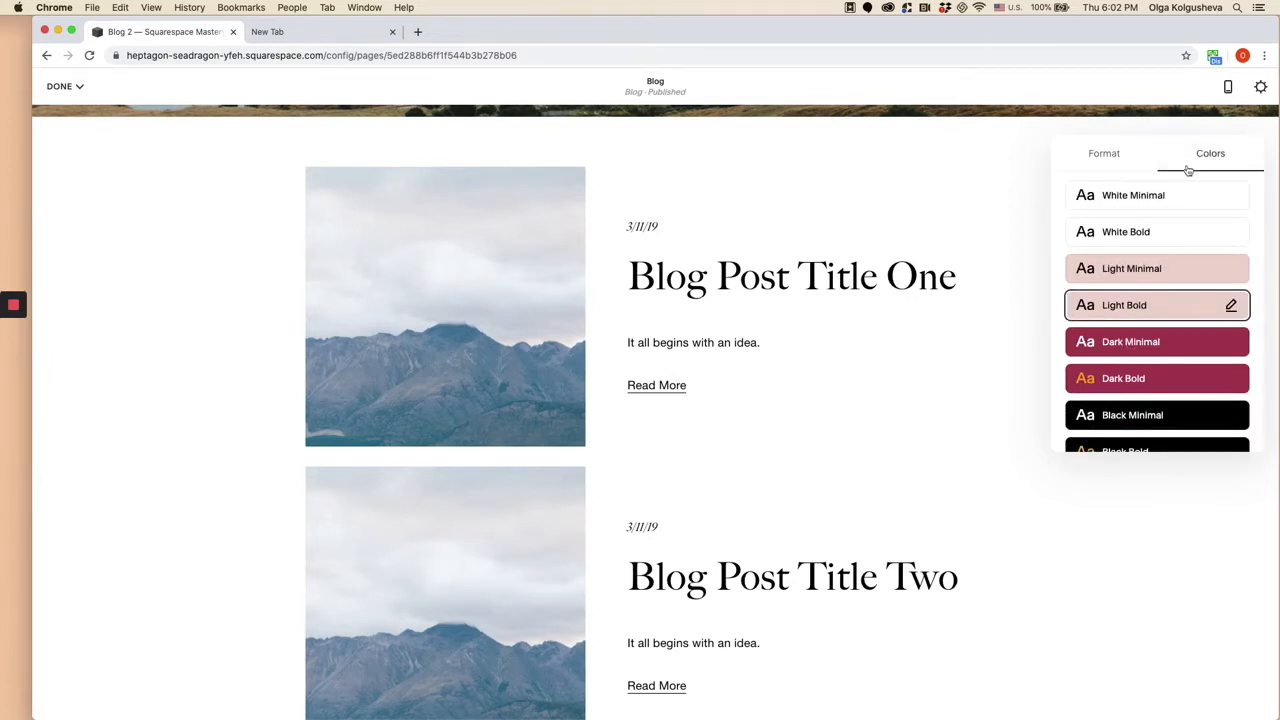
pyautogui.click(1136, 302)
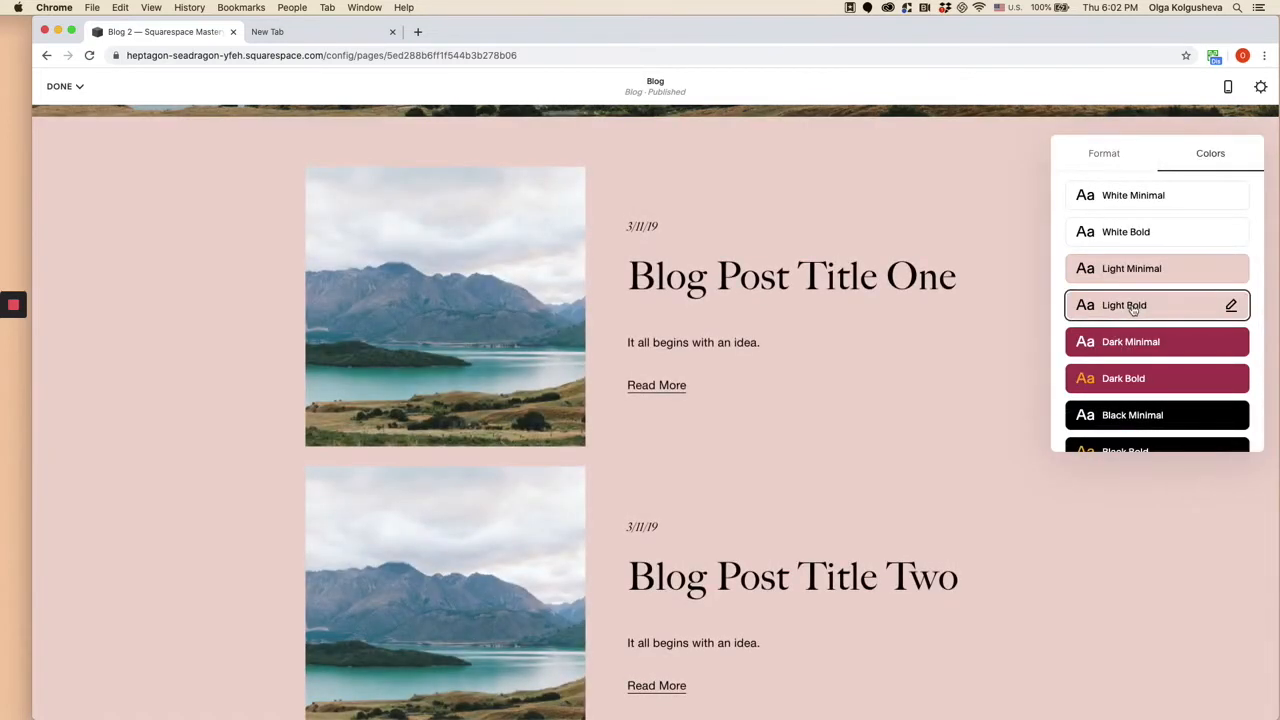
pyautogui.scroll(2, 691, 367)
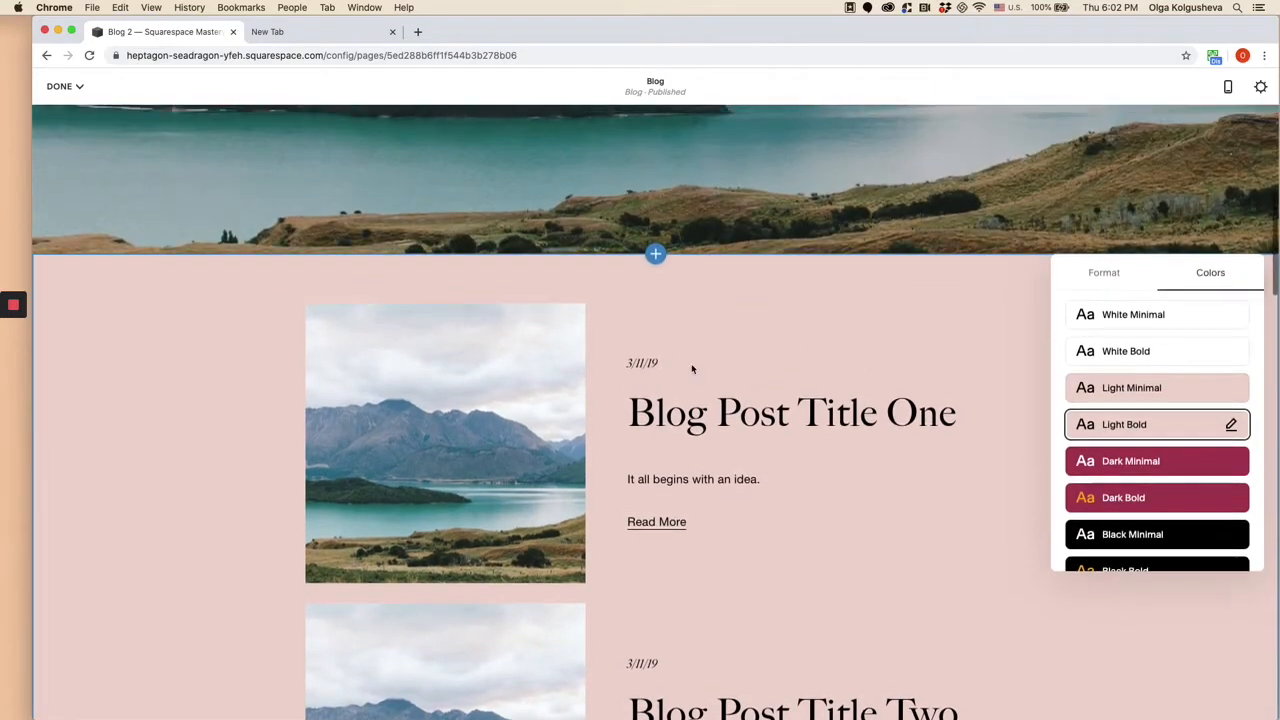
pyautogui.scroll(-3, 691, 367)
pyautogui.scroll(-1, 691, 368)
pyautogui.scroll(2, 691, 368)
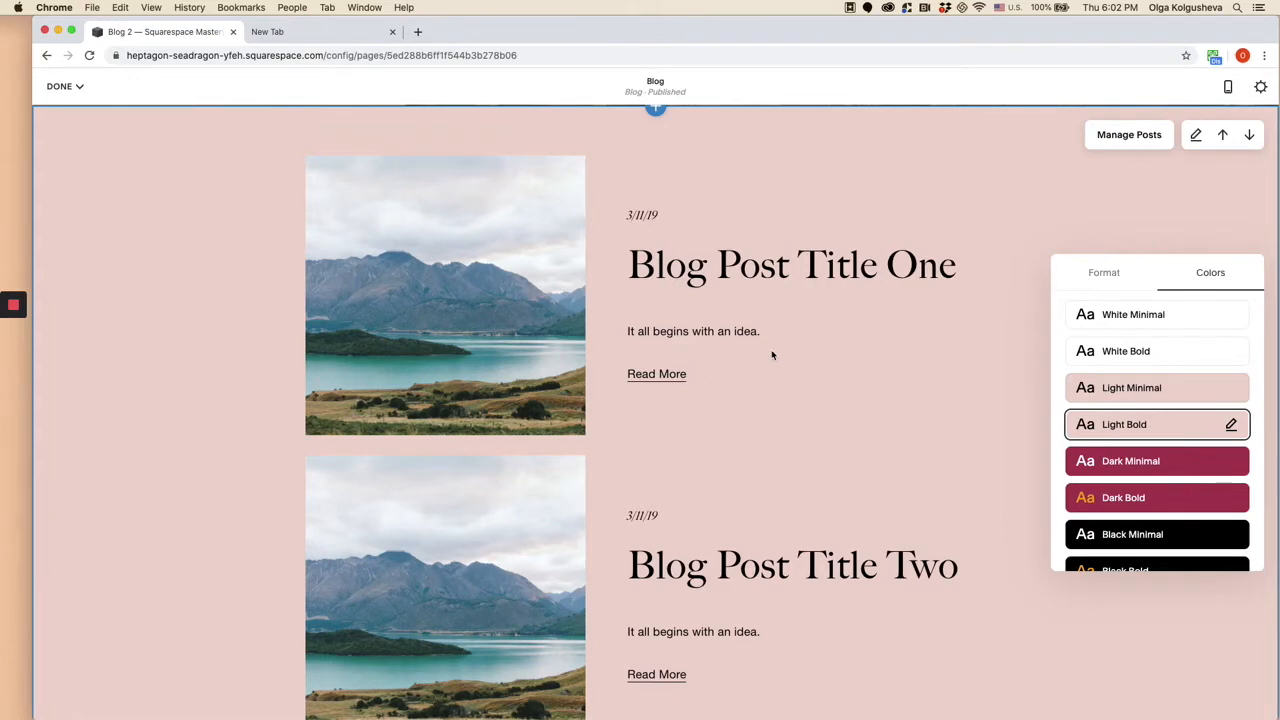
# - Compare the White Minimal and White Bold color themes on the blog posts section and keep White Bold
pyautogui.click(1165, 354)
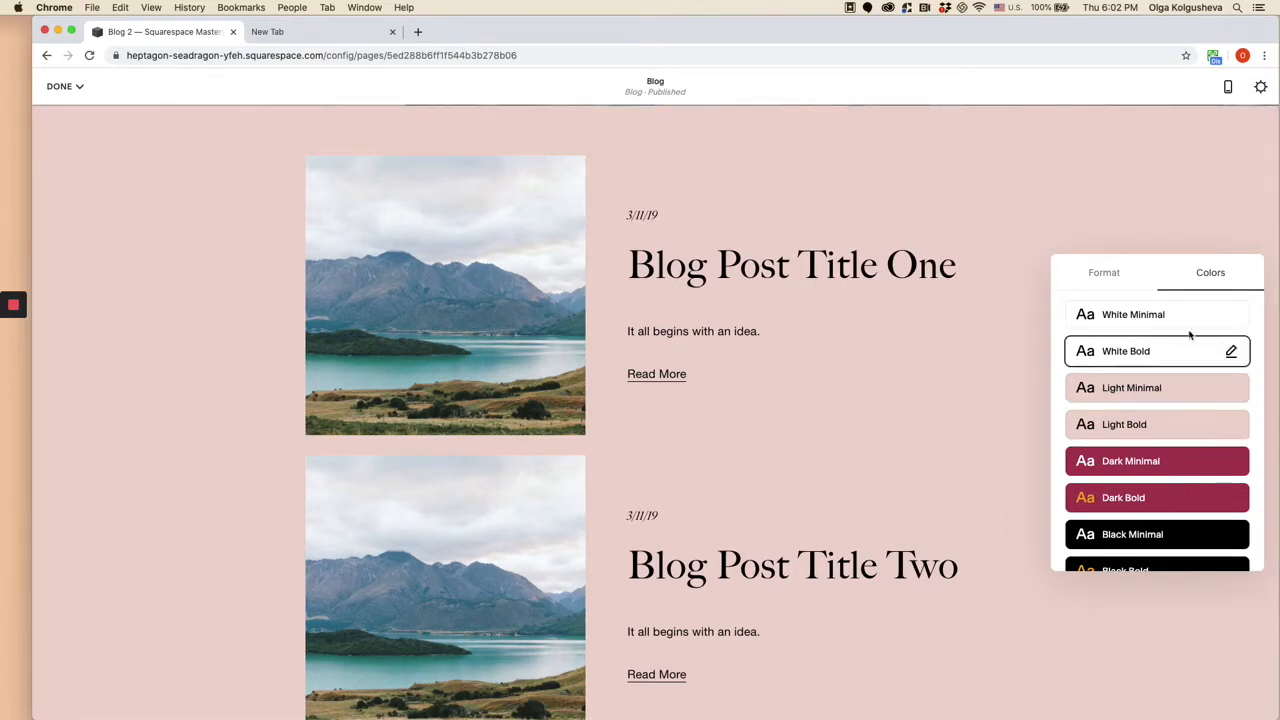
pyautogui.click(1194, 318)
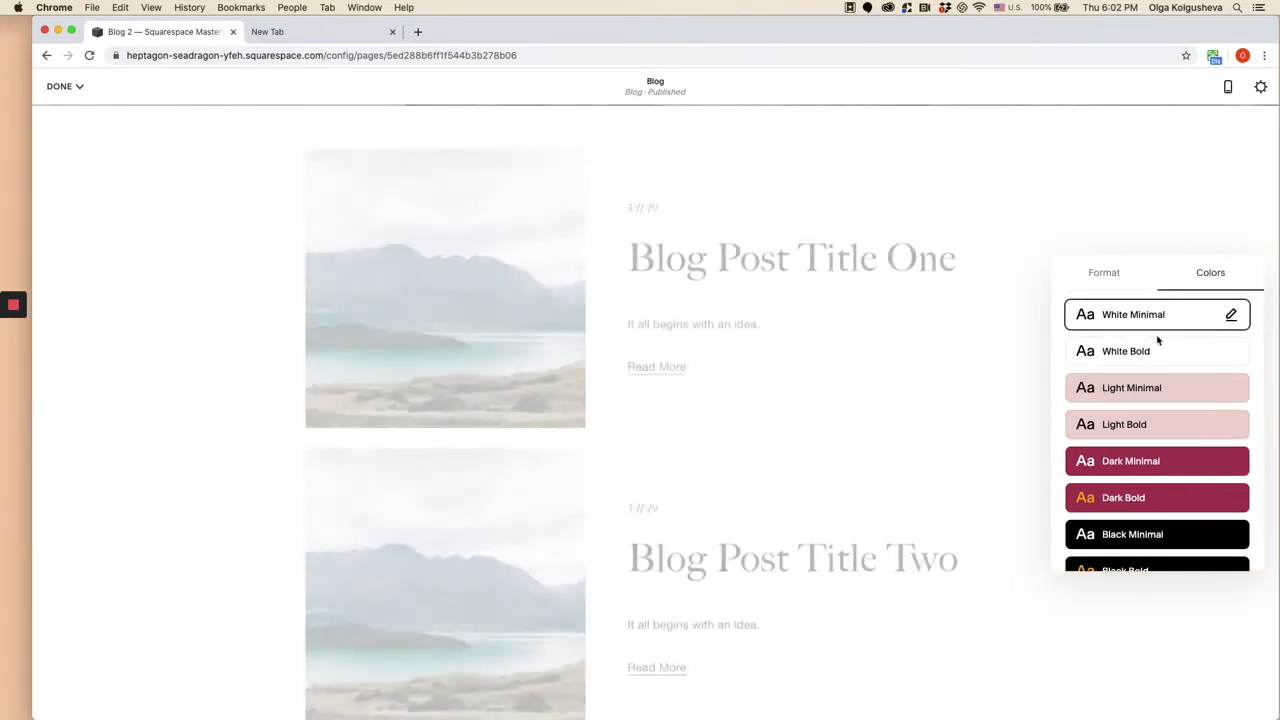
pyautogui.click(1147, 351)
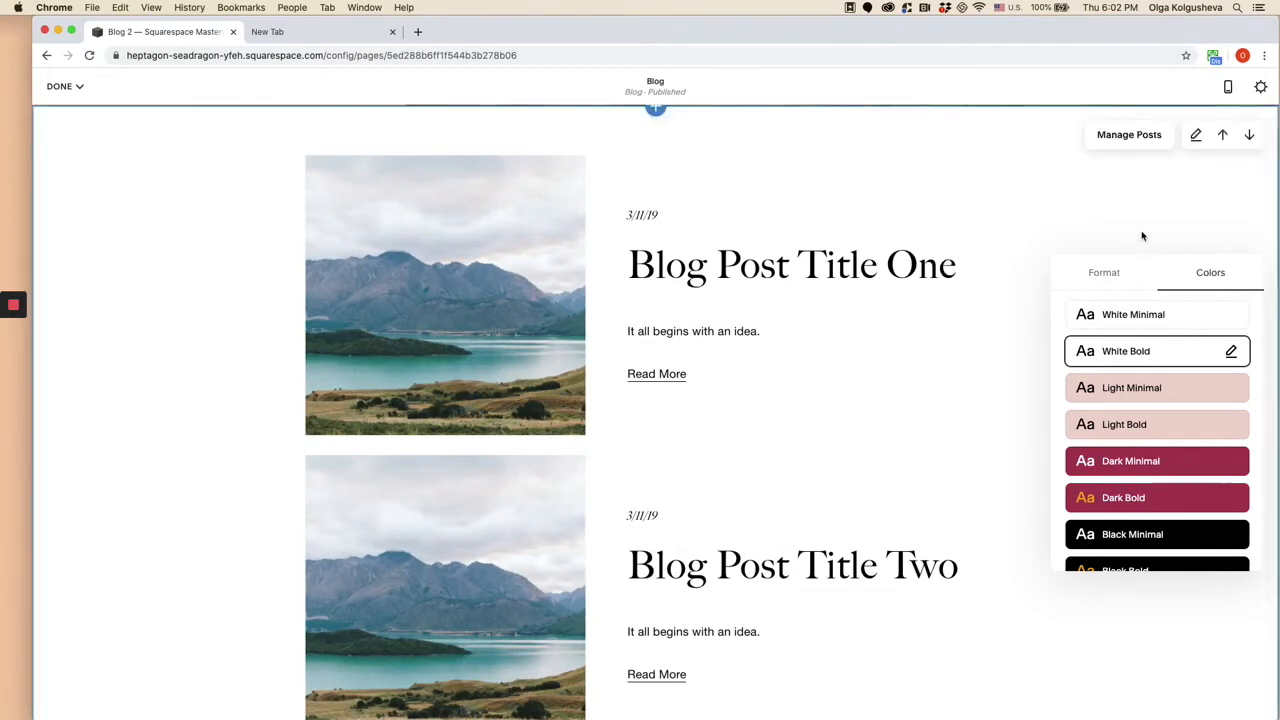
# - Save the Blog page's changes and open Blog Post Title One for editing
pyautogui.click(680, 286)
pyautogui.scroll(6, 679, 286)
pyautogui.click(68, 87)
pyautogui.click(66, 113)
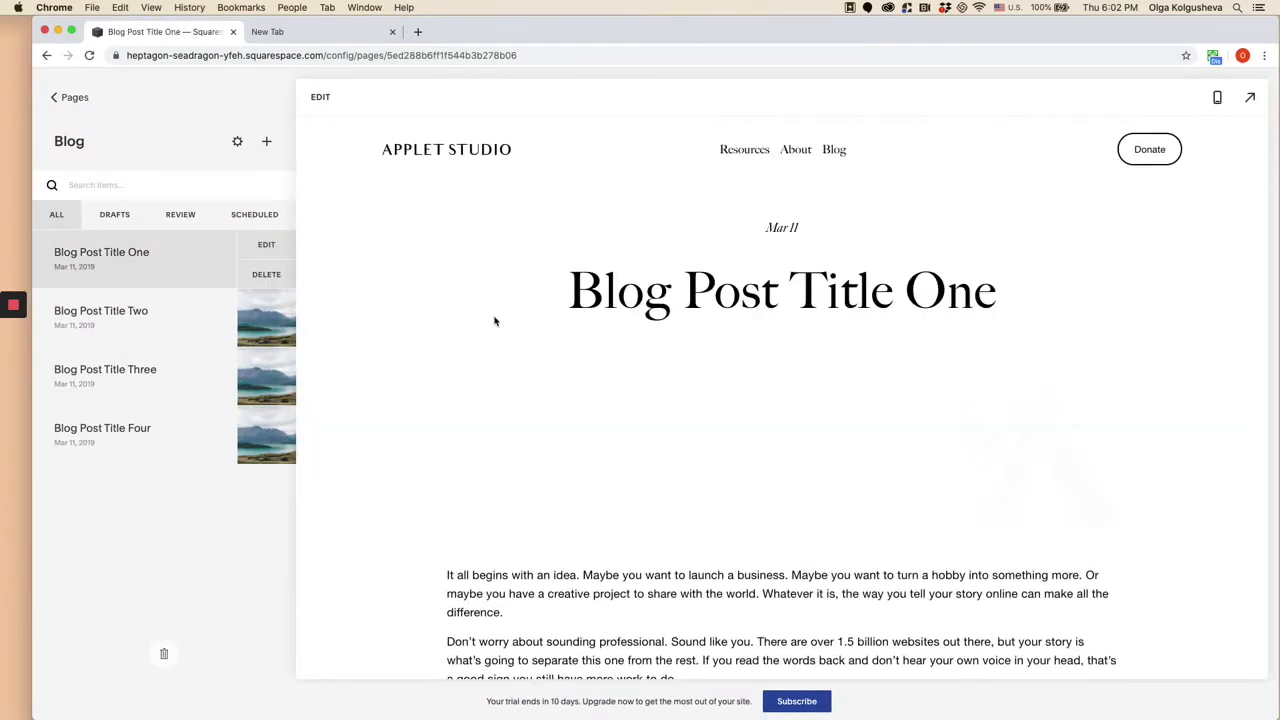
pyautogui.click(325, 100)
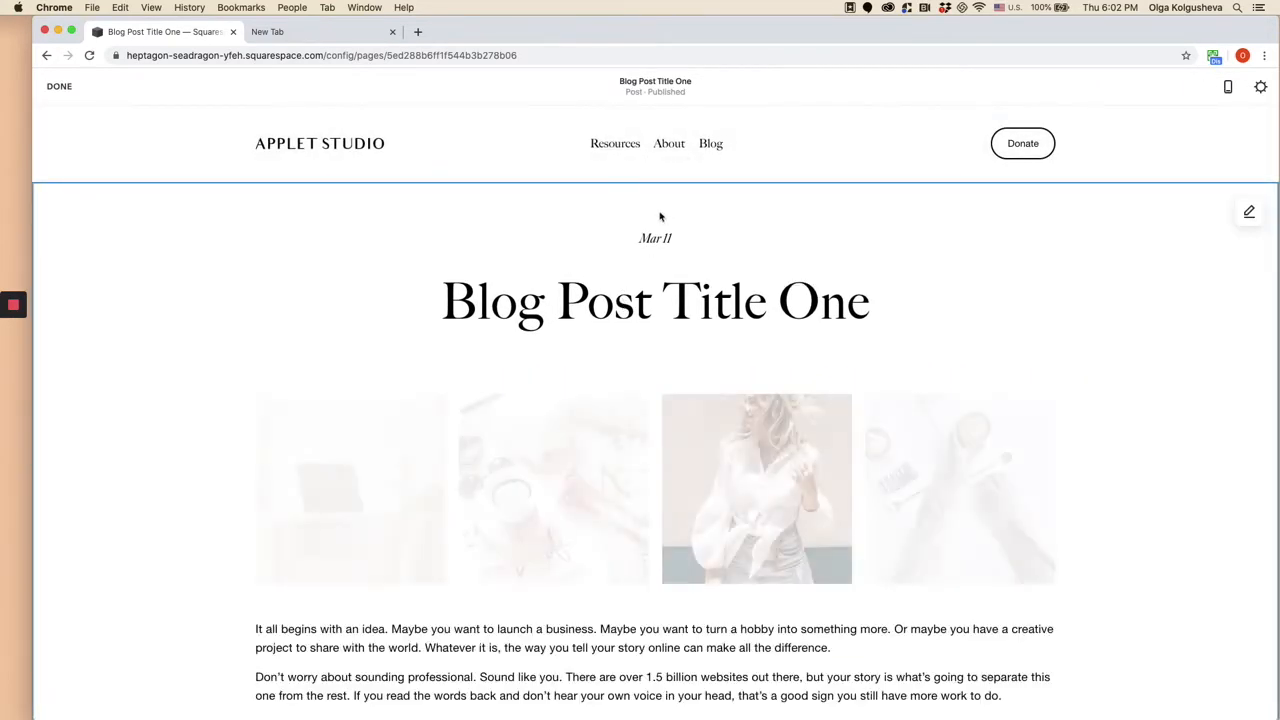
# - Set Blog Post Title One's content width to Custom at 70 and its text alignment to Left
pyautogui.scroll(-10, 459, 400)
pyautogui.scroll(10, 459, 409)
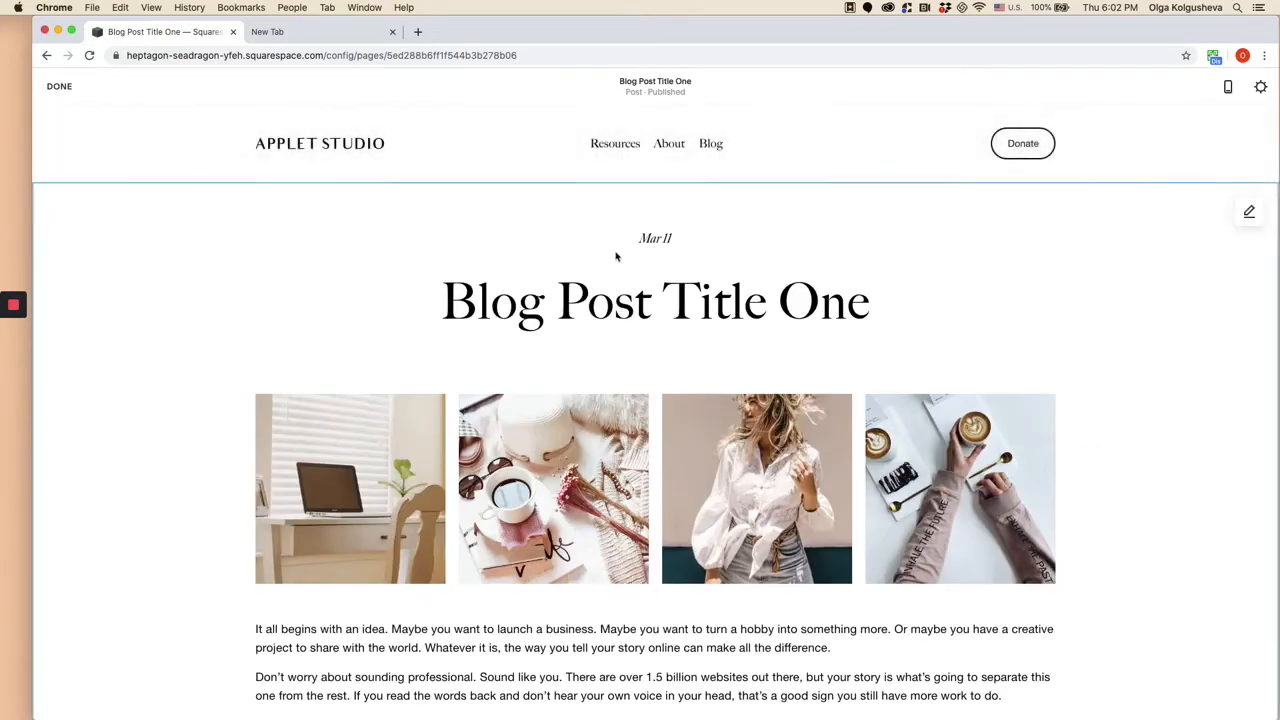
pyautogui.scroll(-10, 615, 255)
pyautogui.scroll(10, 614, 252)
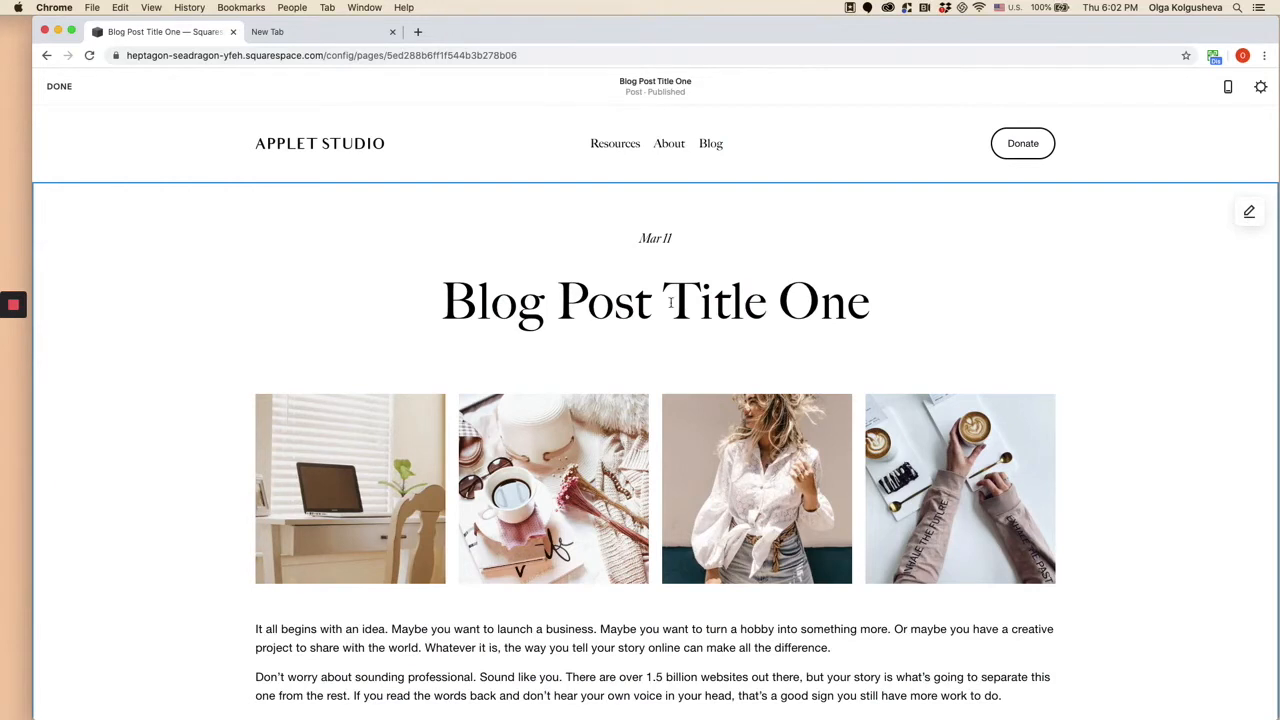
pyautogui.click(1249, 214)
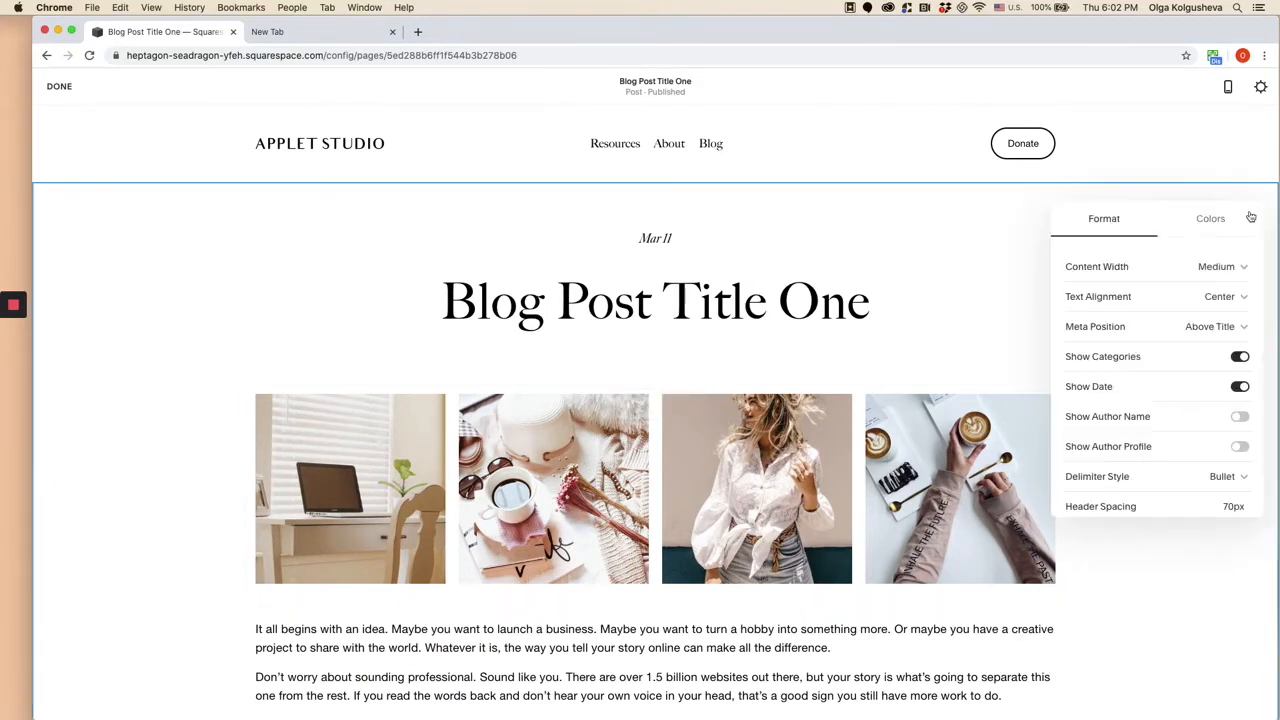
pyautogui.click(1224, 268)
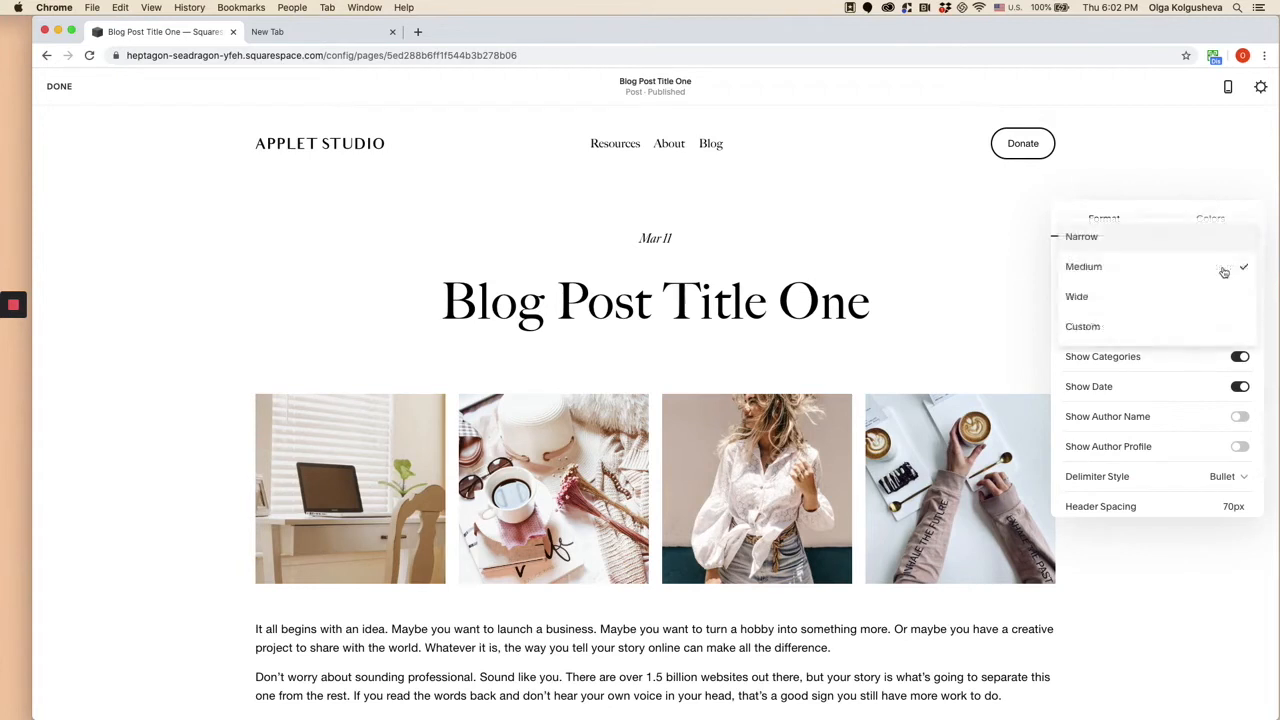
pyautogui.click(1117, 330)
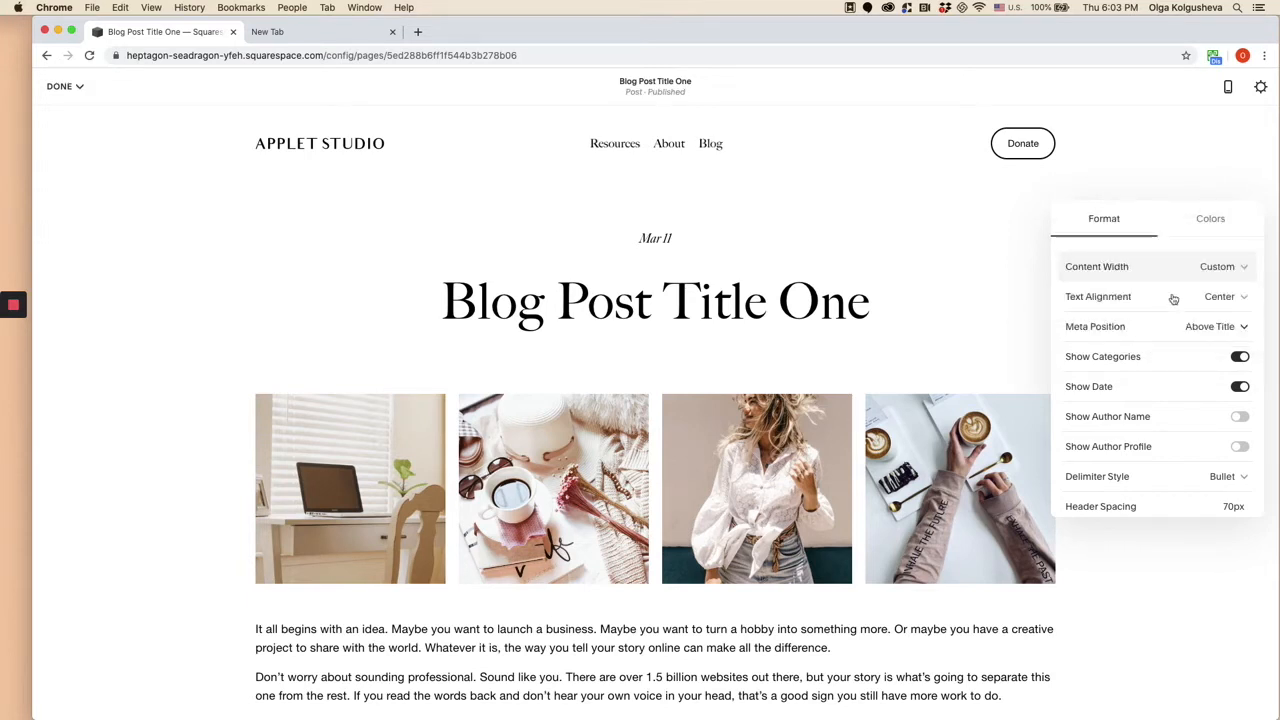
pyautogui.moveTo(1172, 318); pyautogui.dragTo(1157, 318)
pyautogui.scroll(-5, 866, 357)
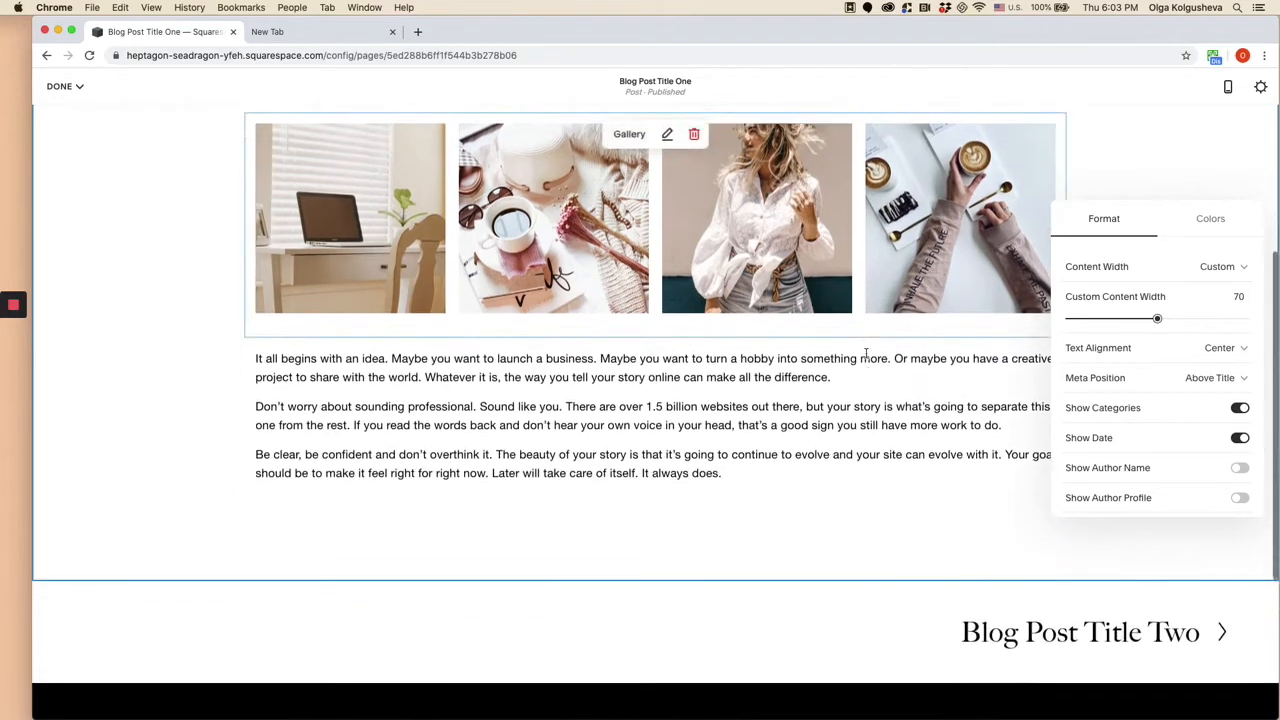
pyautogui.click(1214, 350)
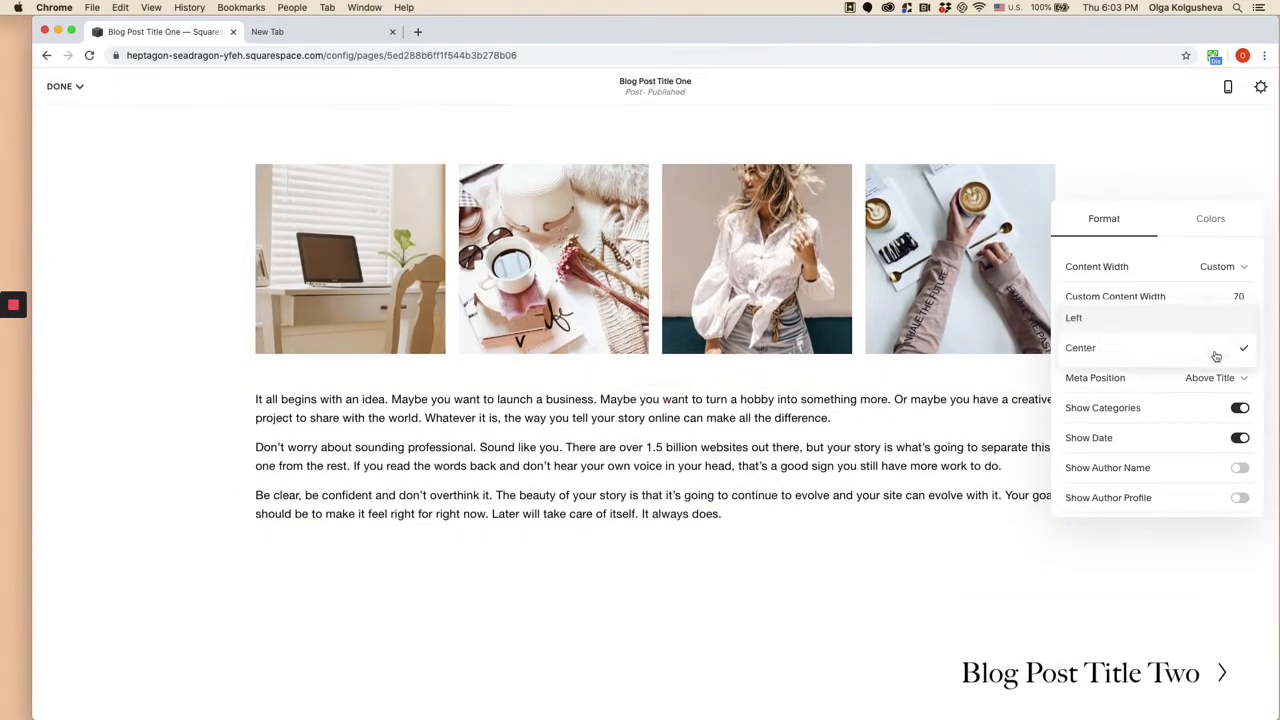
pyautogui.click(1169, 320)
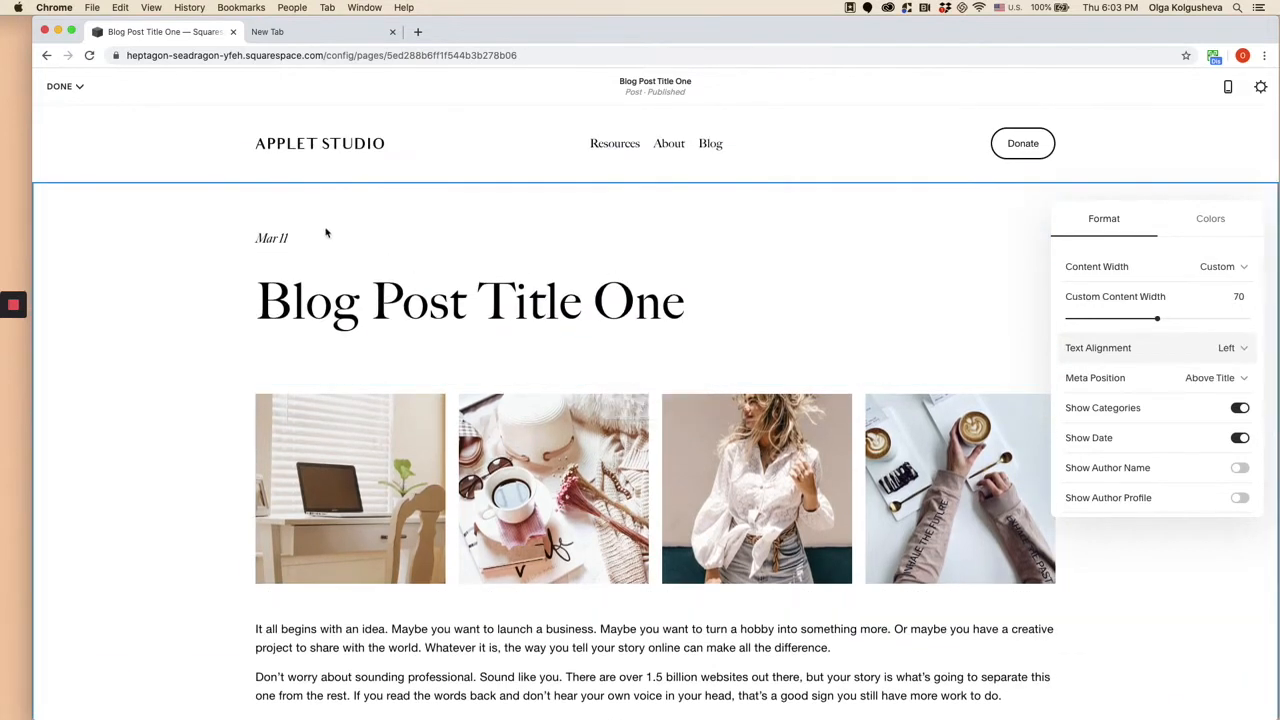
# - Turn on the author name and author profile for the post, and raise the header spacing to the maximum
pyautogui.scroll(-1, 1240, 462)
pyautogui.click(1238, 437)
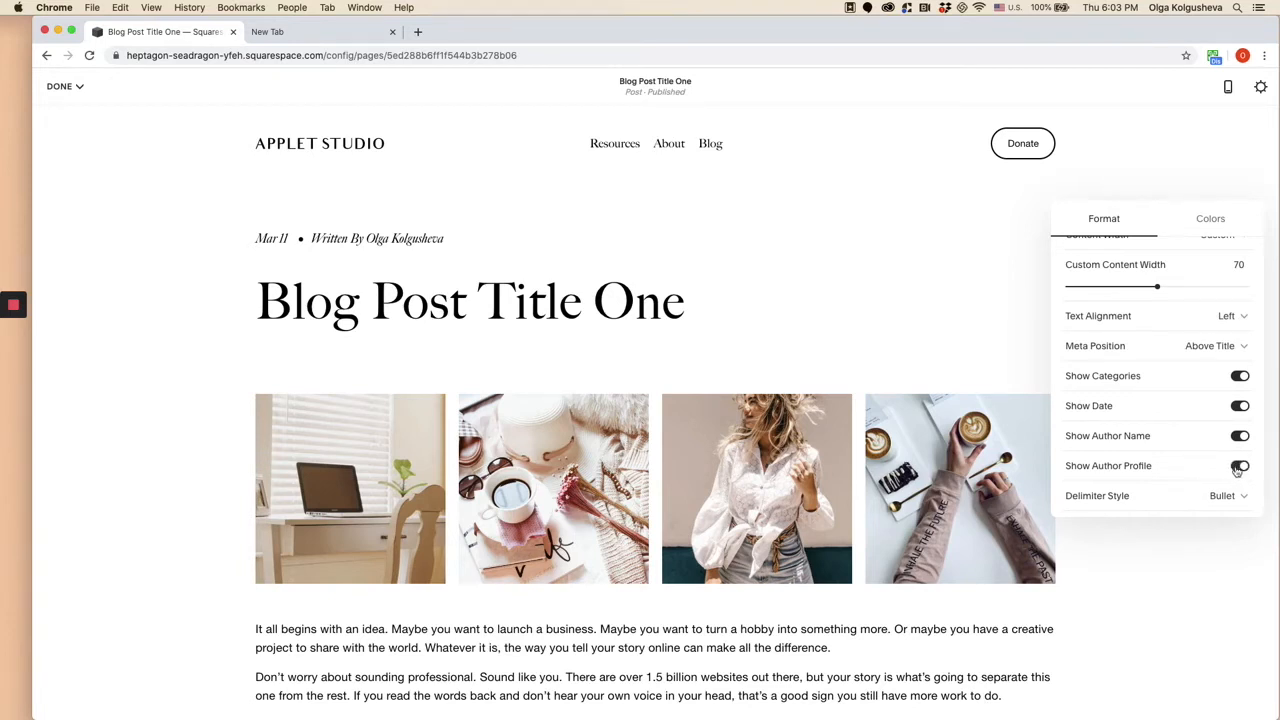
pyautogui.scroll(-1, 1130, 503)
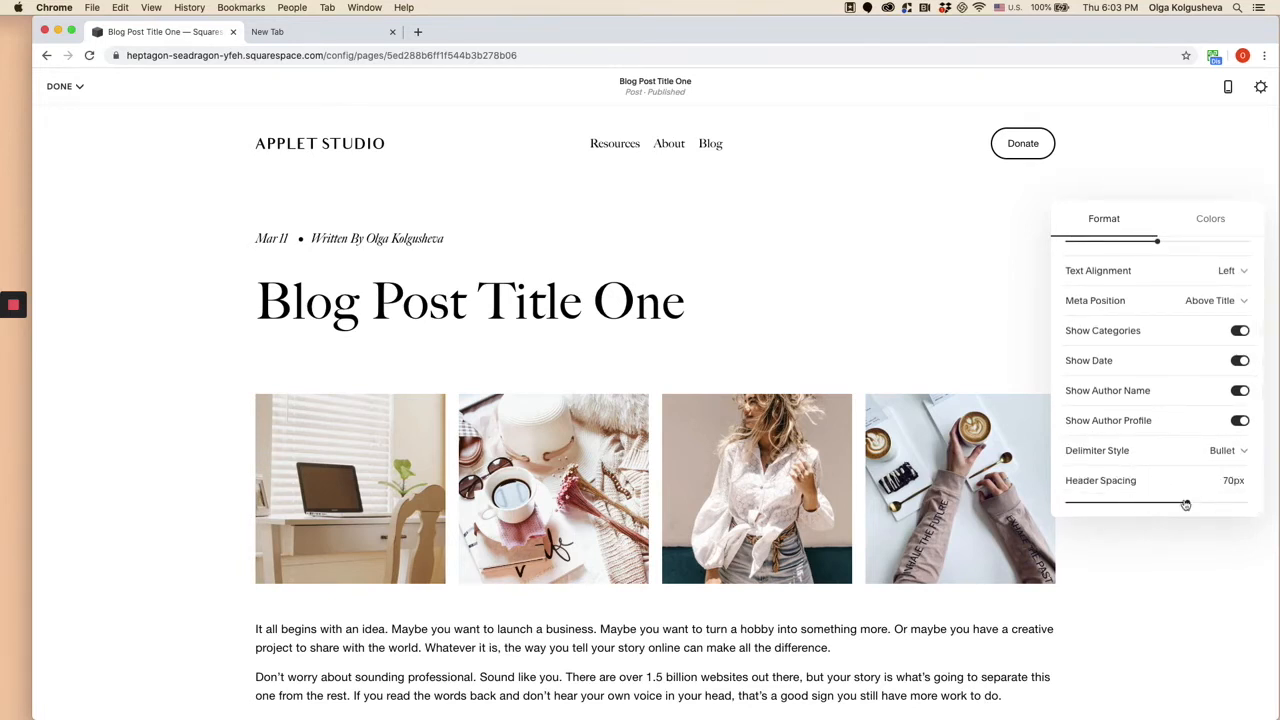
pyautogui.moveTo(1187, 502); pyautogui.dragTo(1275, 492)
pyautogui.scroll(3, 1120, 420)
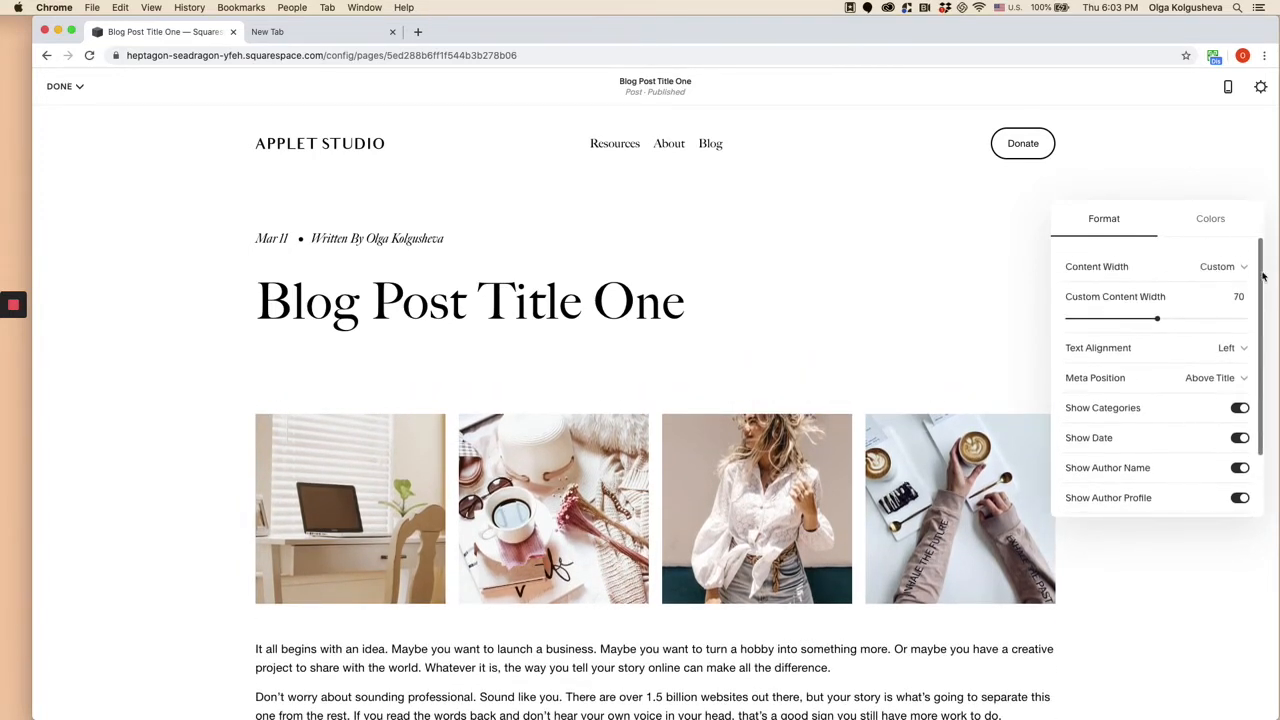
pyautogui.click(1220, 216)
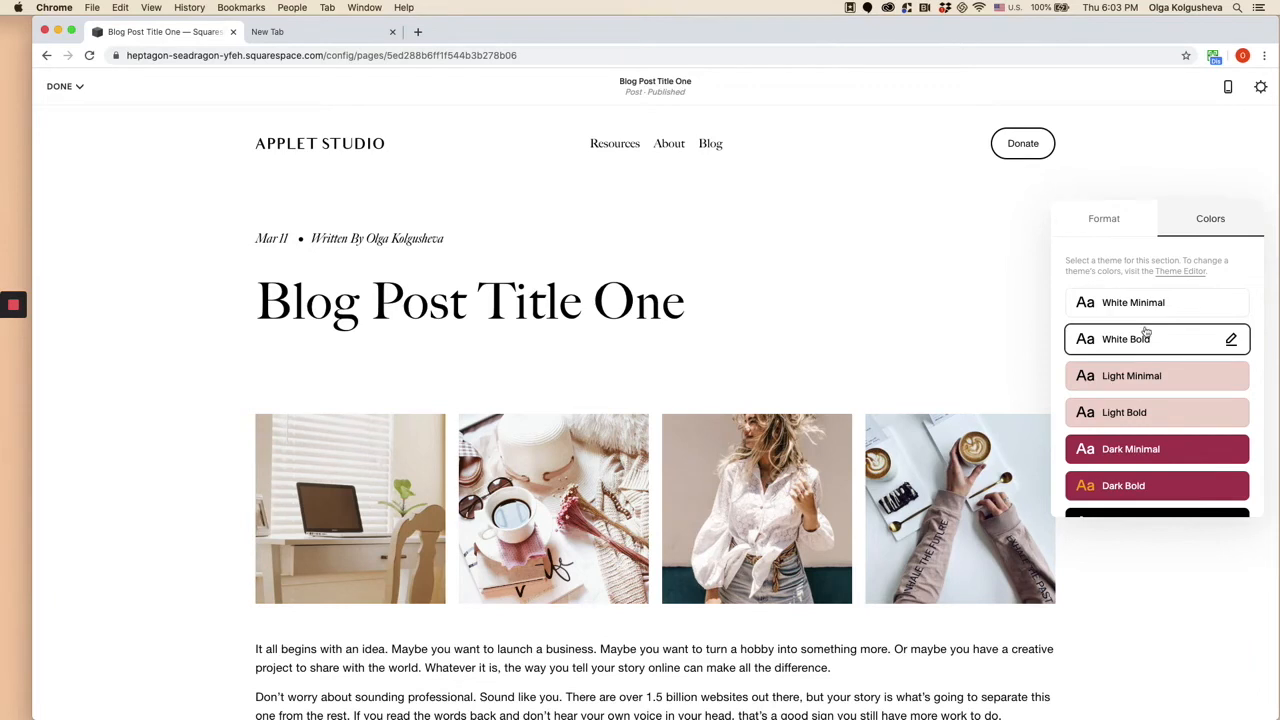
pyautogui.click(1118, 230)
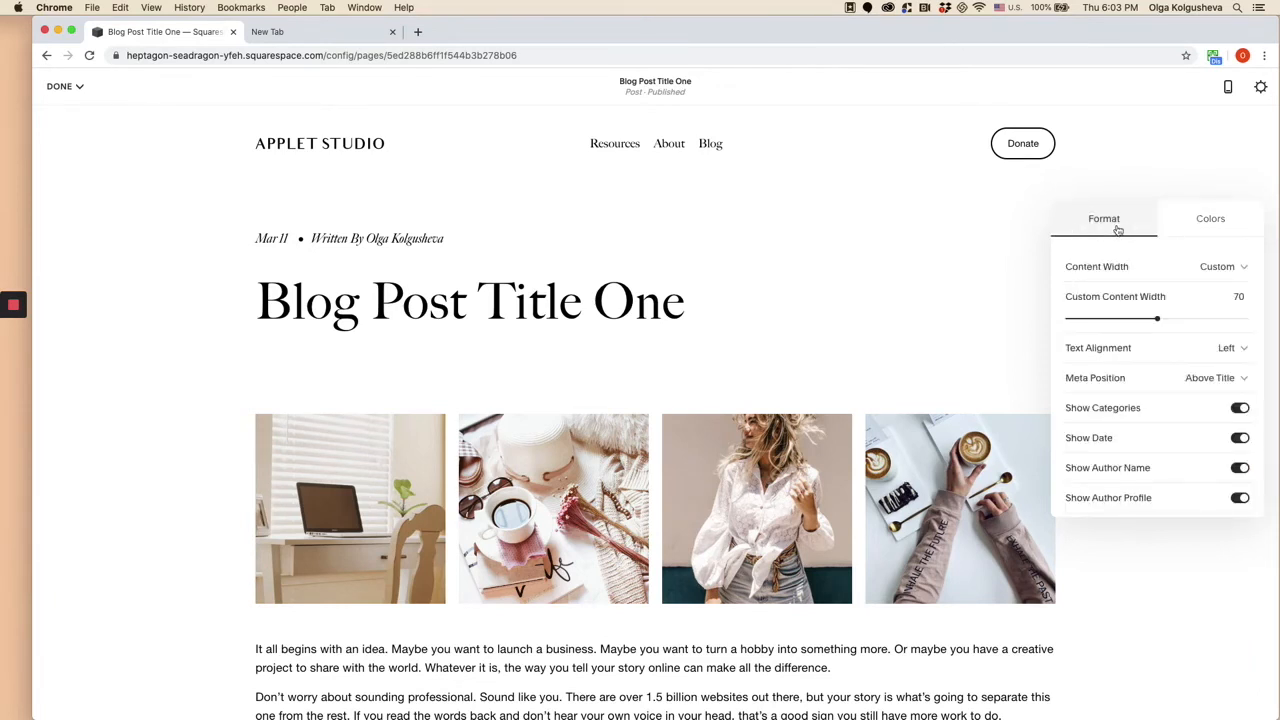
pyautogui.click(1212, 220)
# - Save the blog post's changes and return to the site's list of pages
pyautogui.click(64, 88)
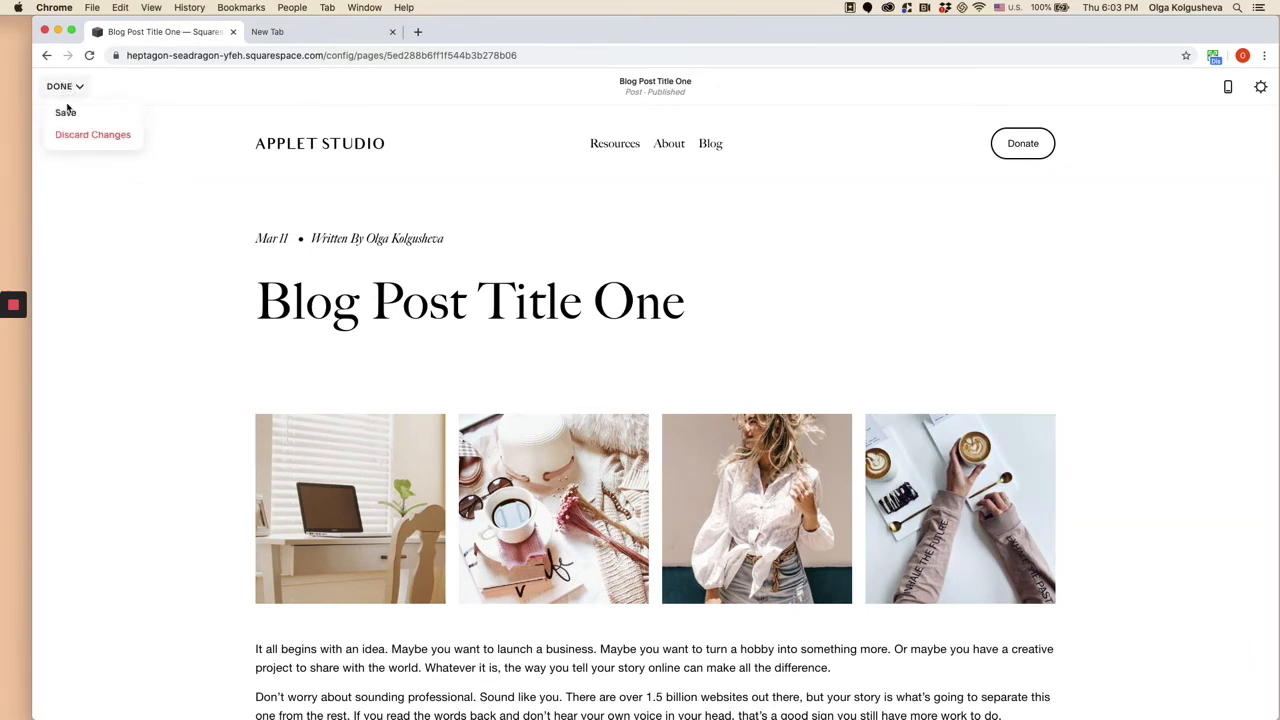
pyautogui.click(65, 113)
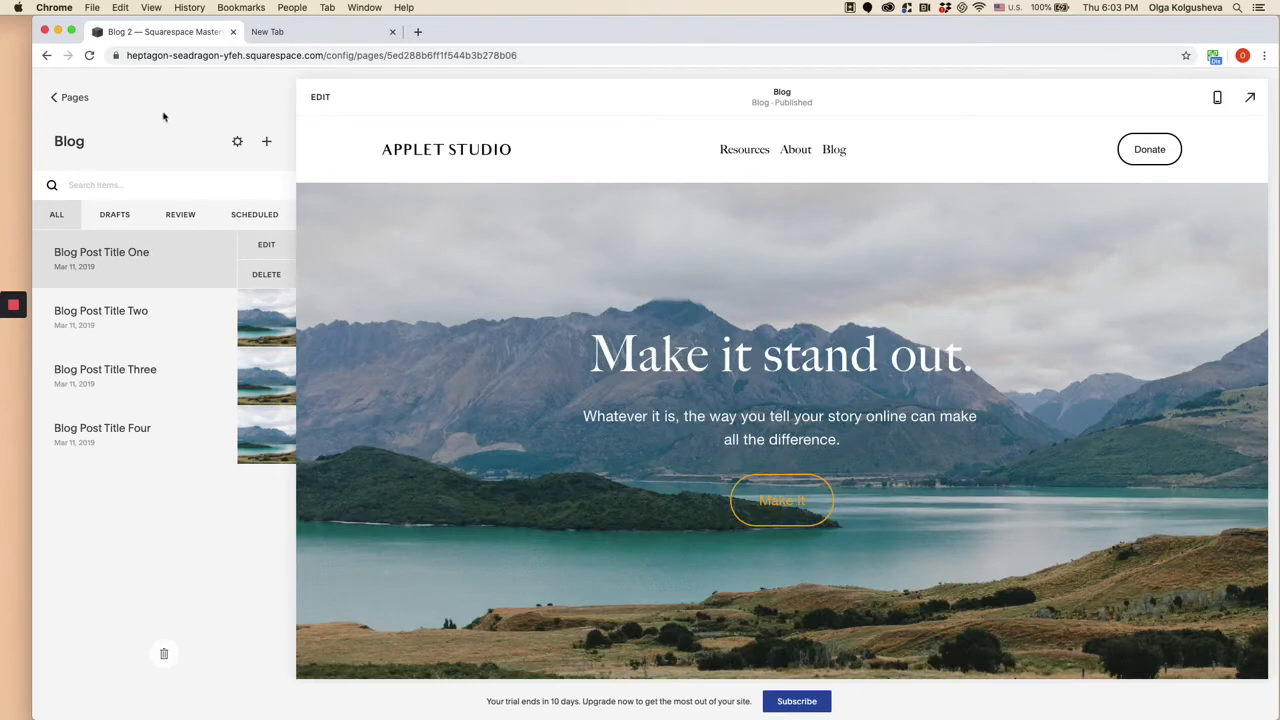
pyautogui.click(75, 100)
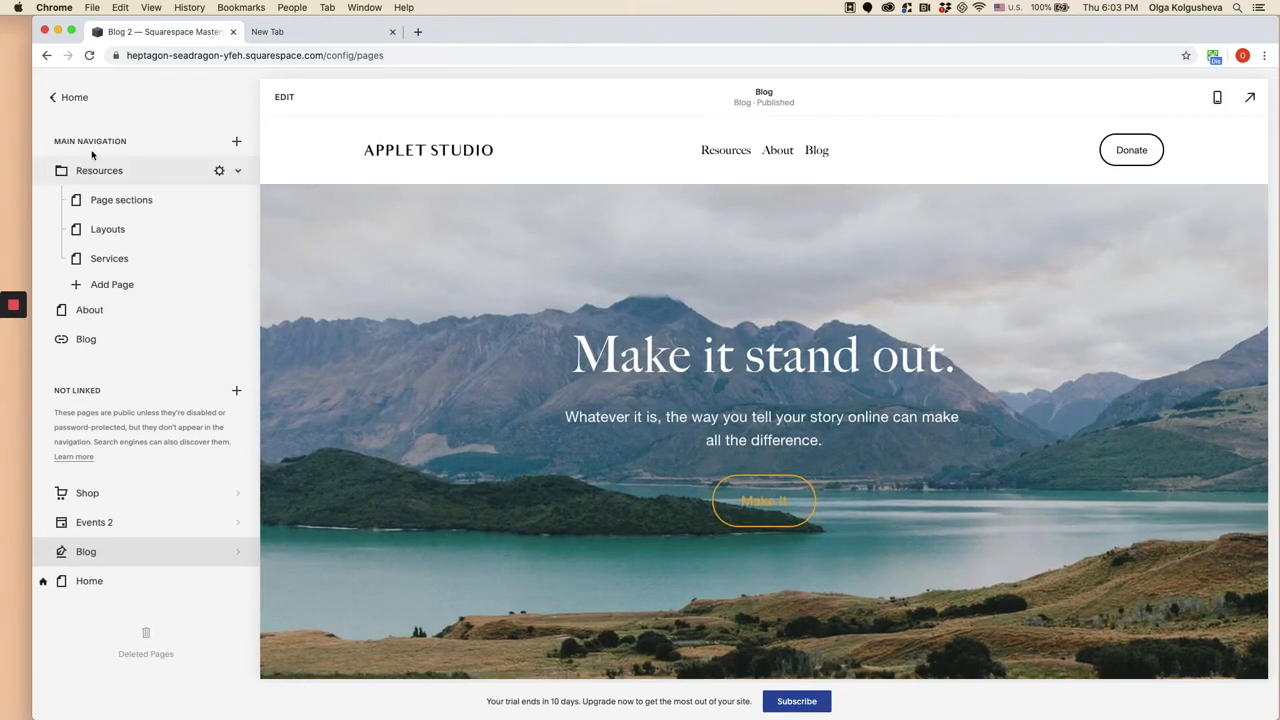
# - Open the site design's advanced font settings and narrow them to the fonts of the Blog page's side-by-side post list
pyautogui.click(75, 104)
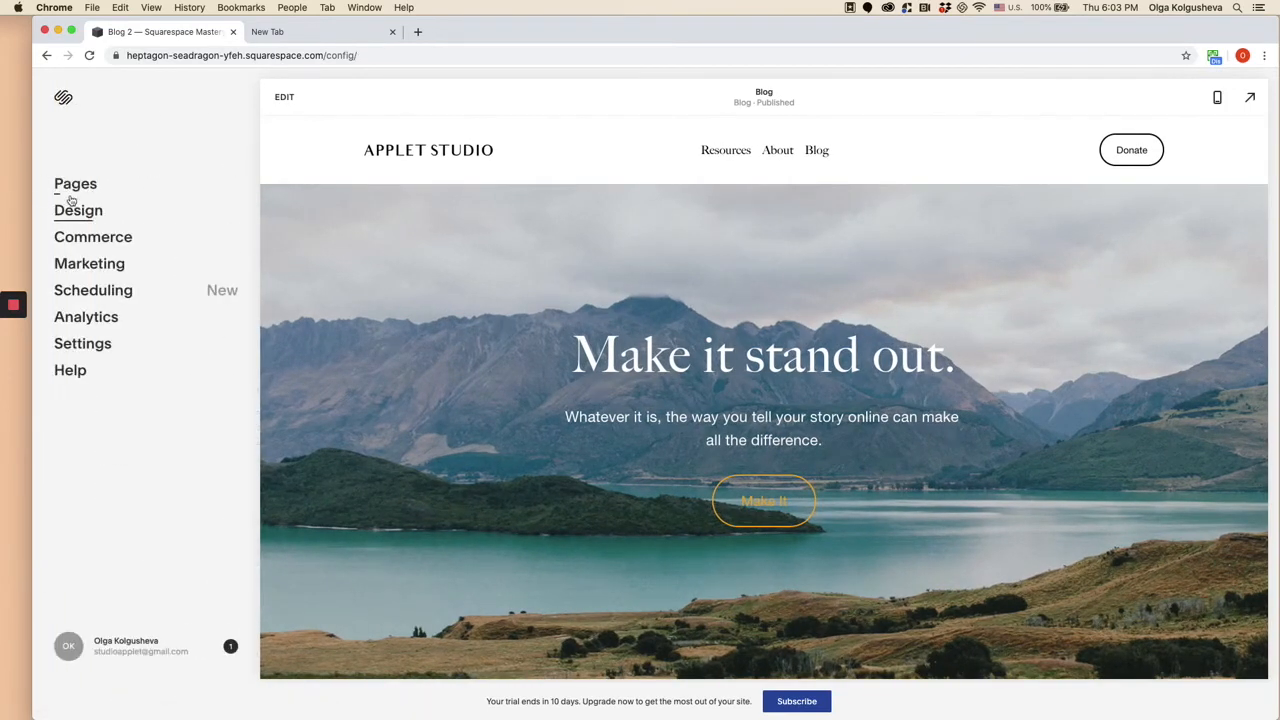
pyautogui.click(78, 212)
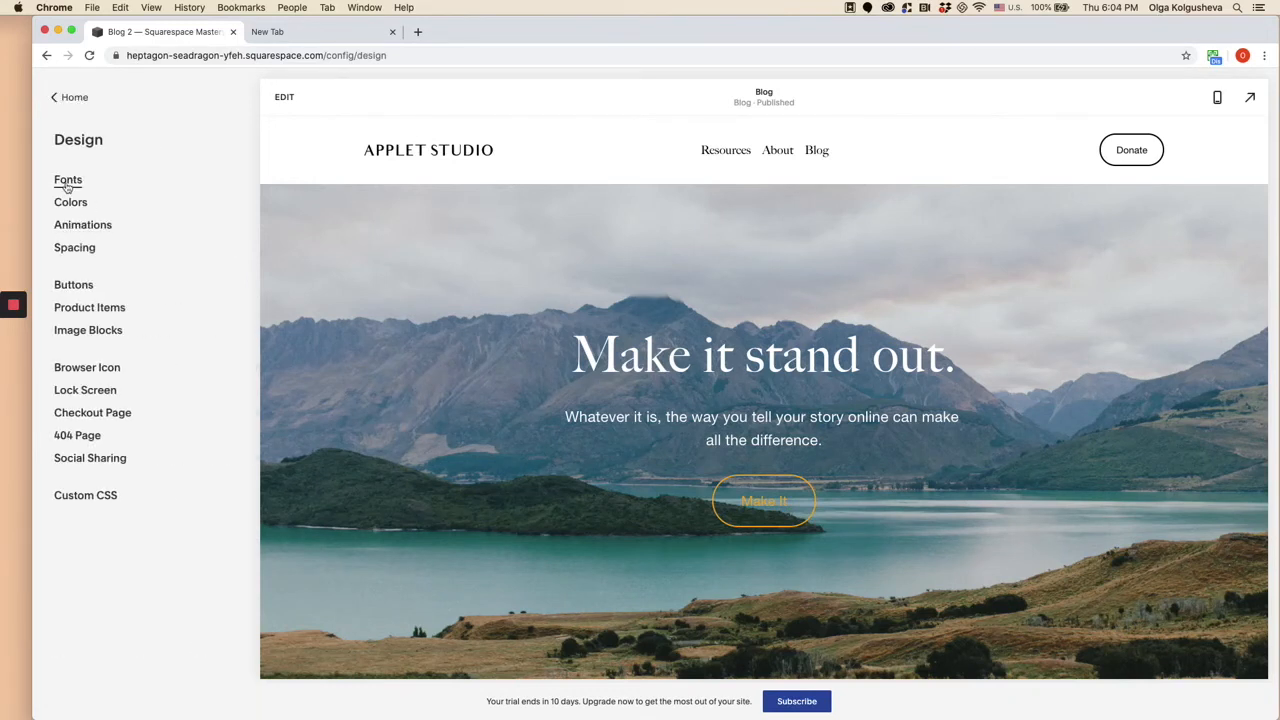
pyautogui.click(67, 182)
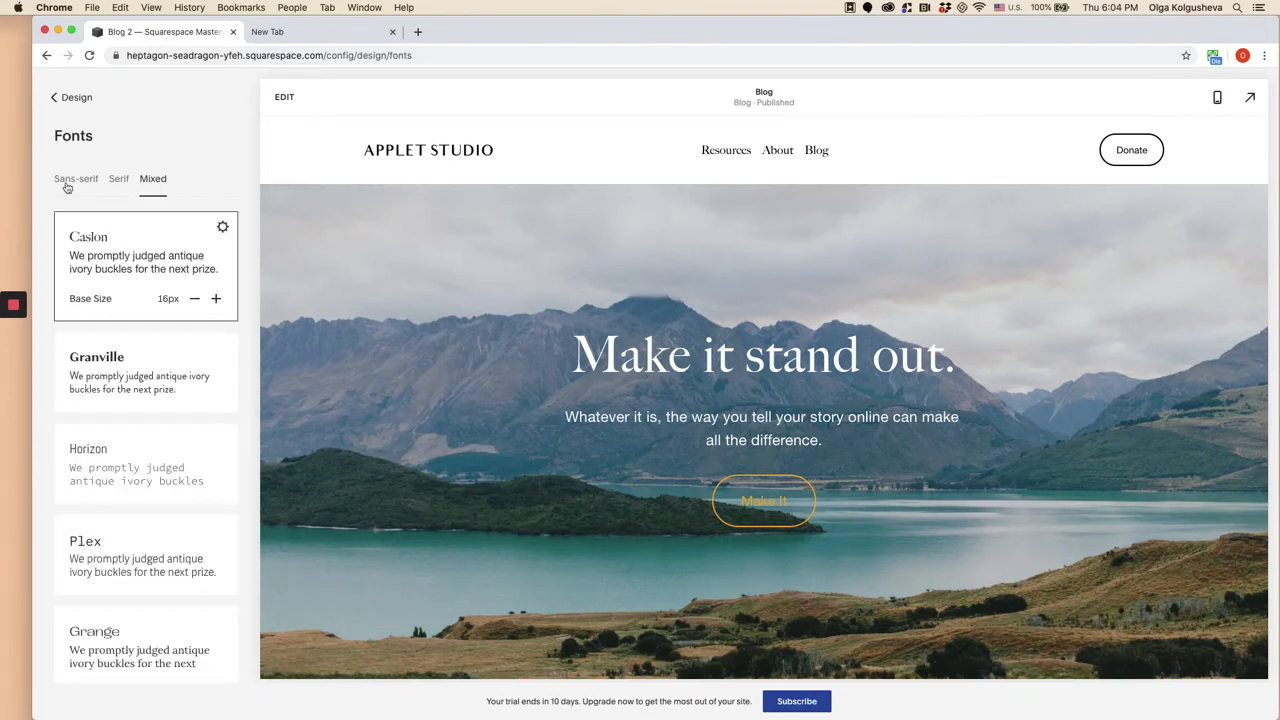
pyautogui.click(219, 229)
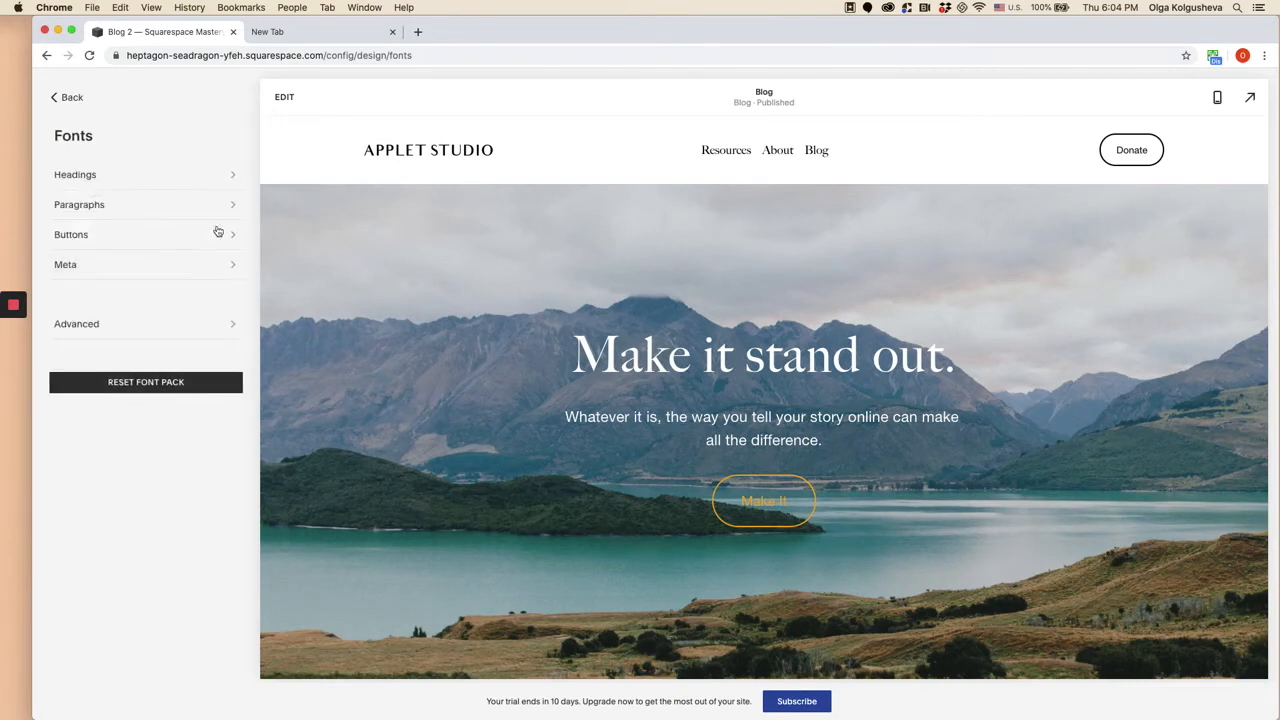
pyautogui.click(131, 329)
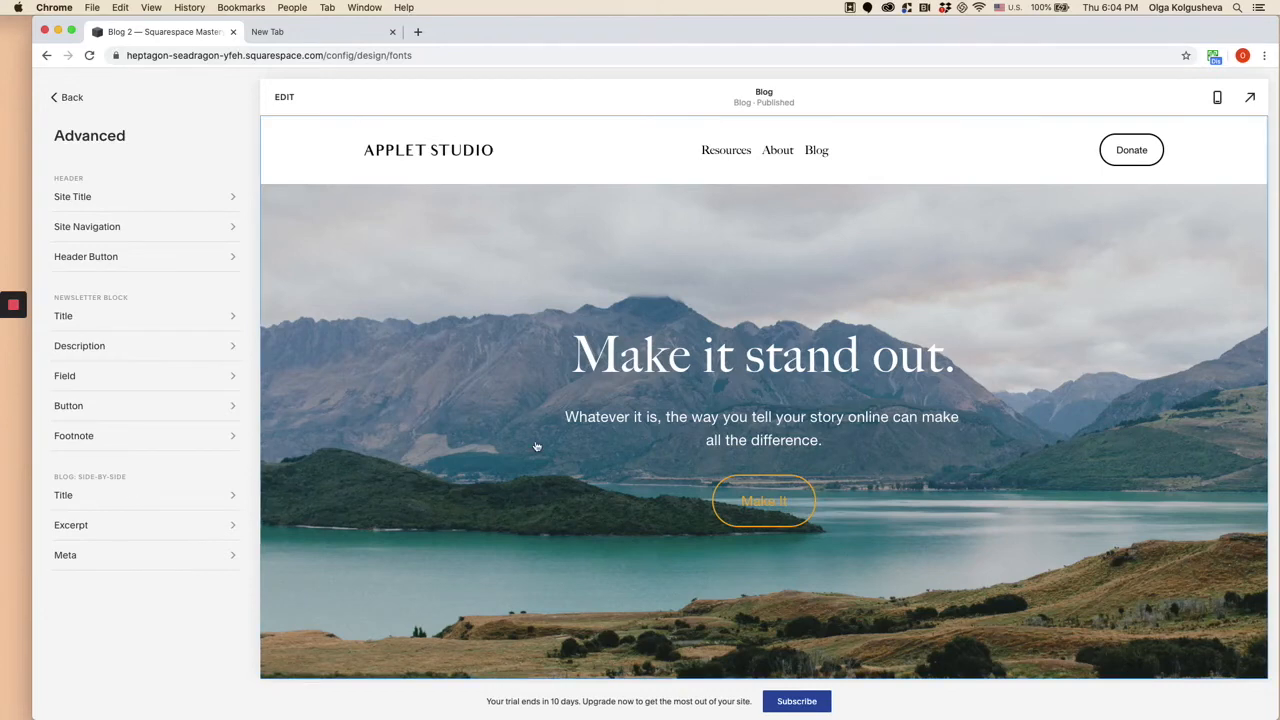
pyautogui.scroll(-10, 534, 446)
pyautogui.scroll(5, 534, 446)
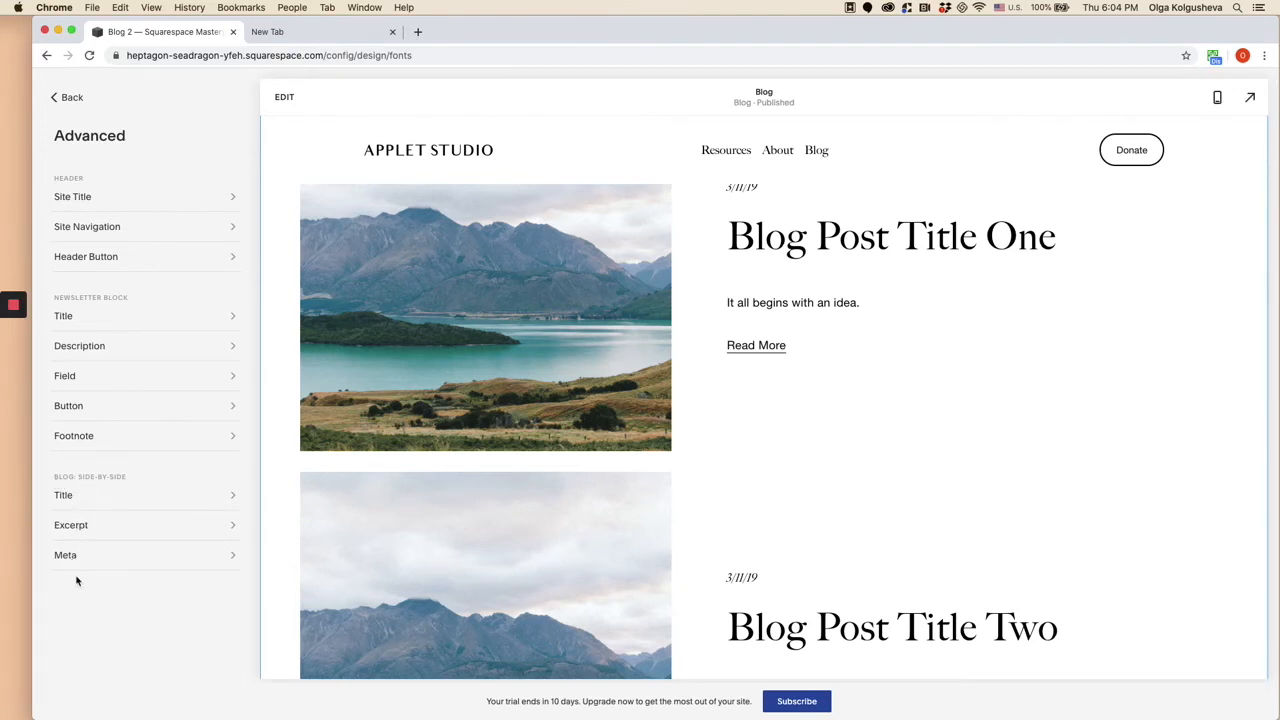
pyautogui.click(462, 406)
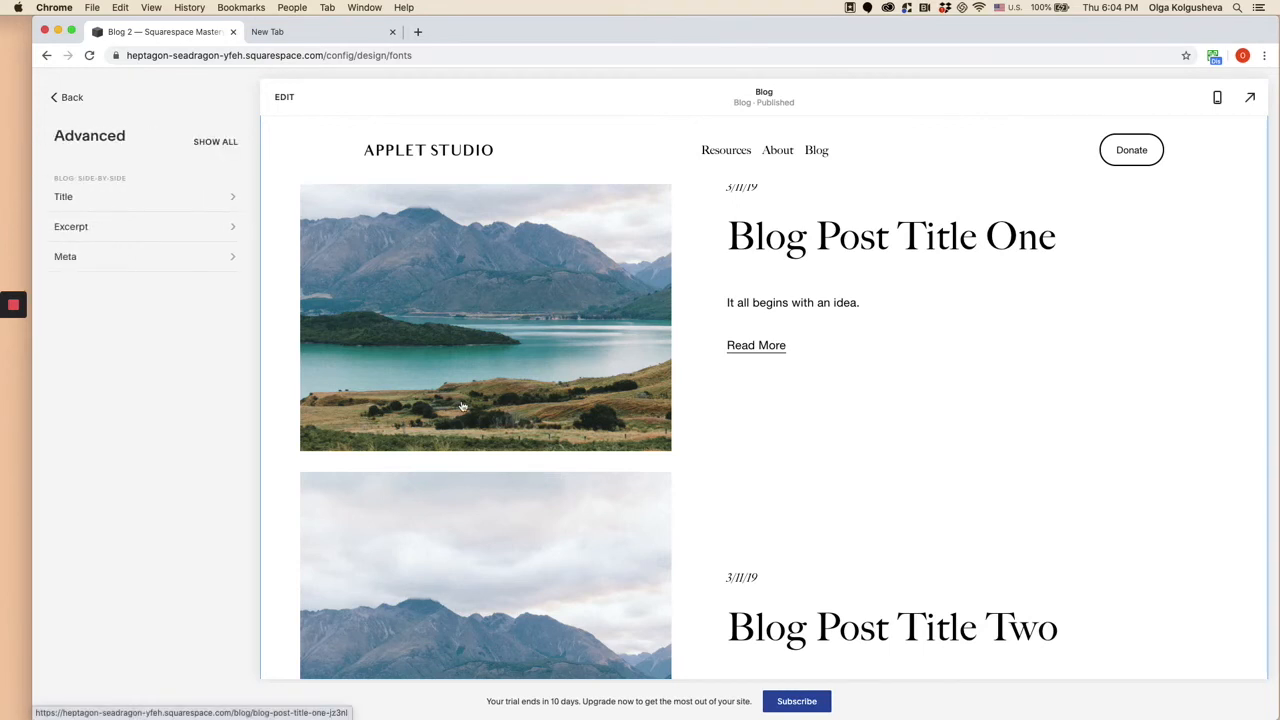
# - Leave the font settings, switch the preview to Blog Post Title One, and open the advanced font settings for that post
pyautogui.click(70, 106)
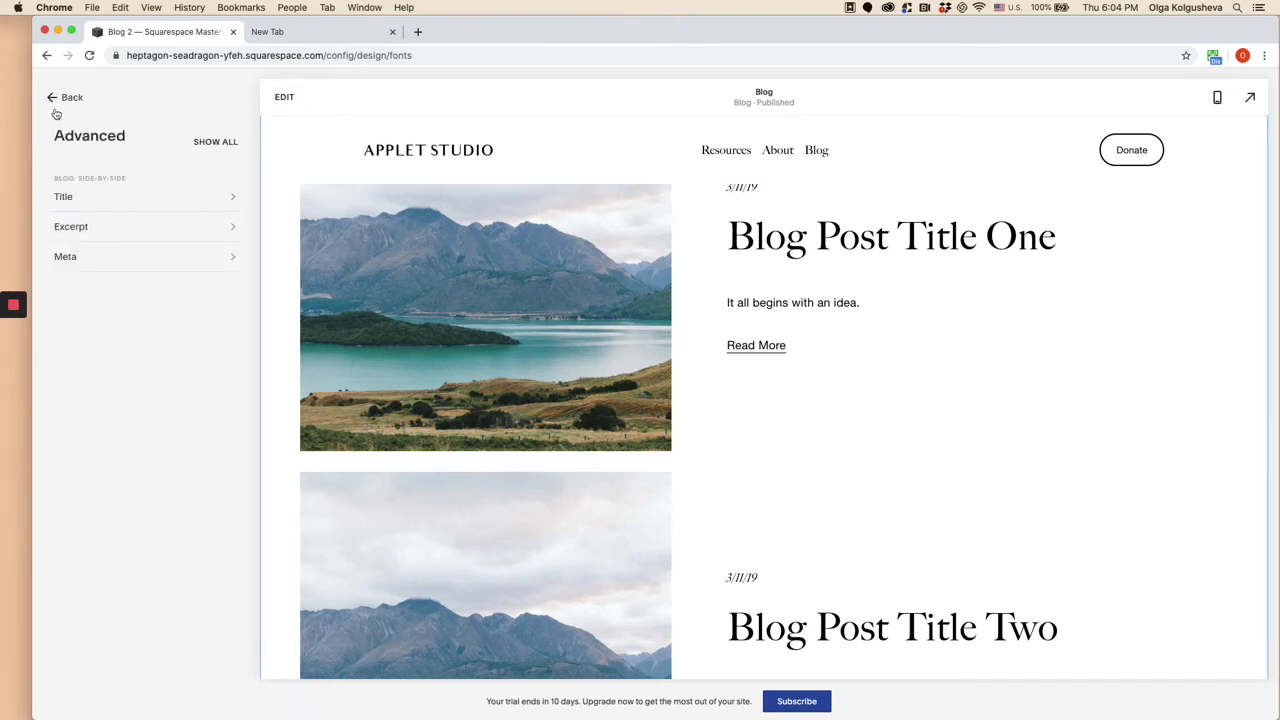
pyautogui.click(63, 106)
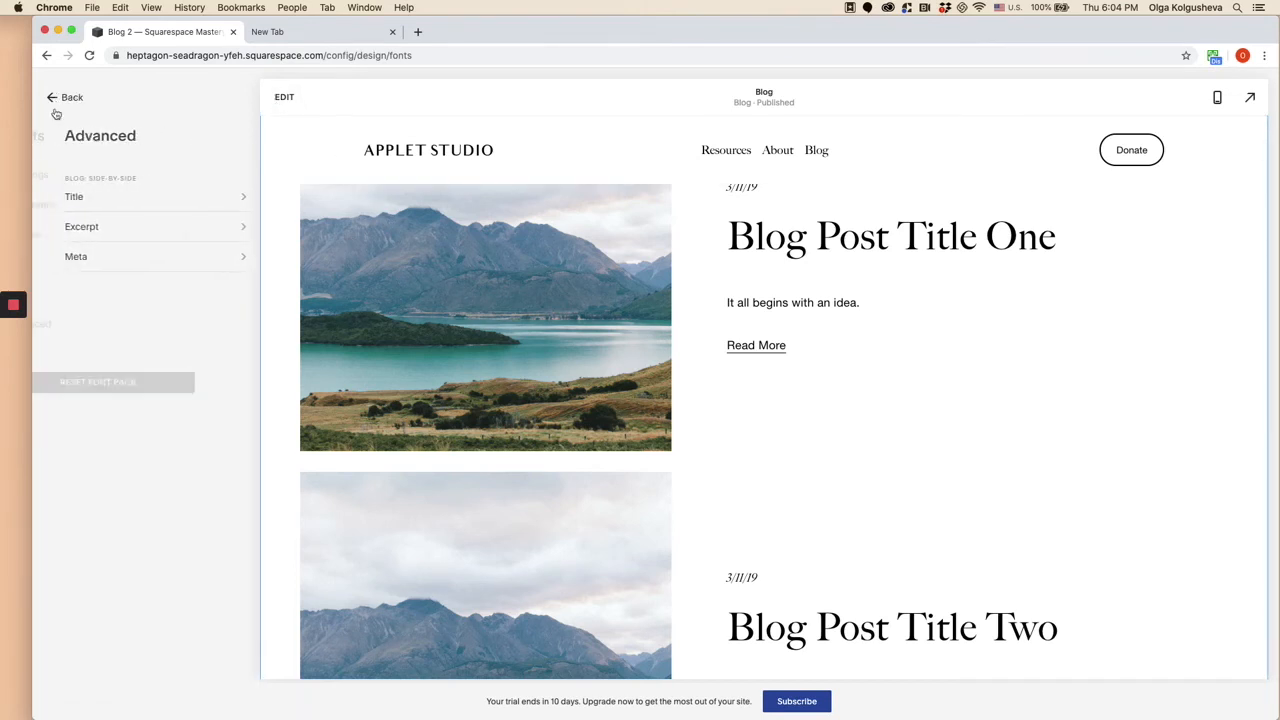
pyautogui.click(65, 106)
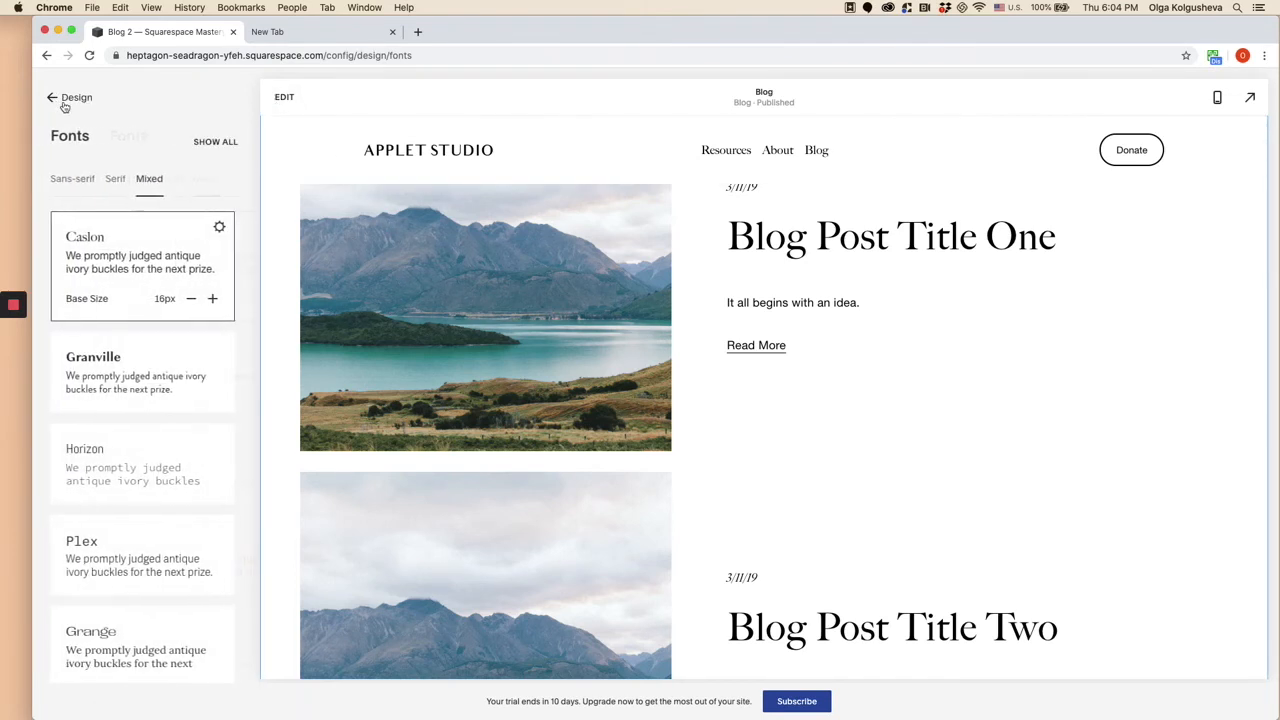
pyautogui.click(65, 104)
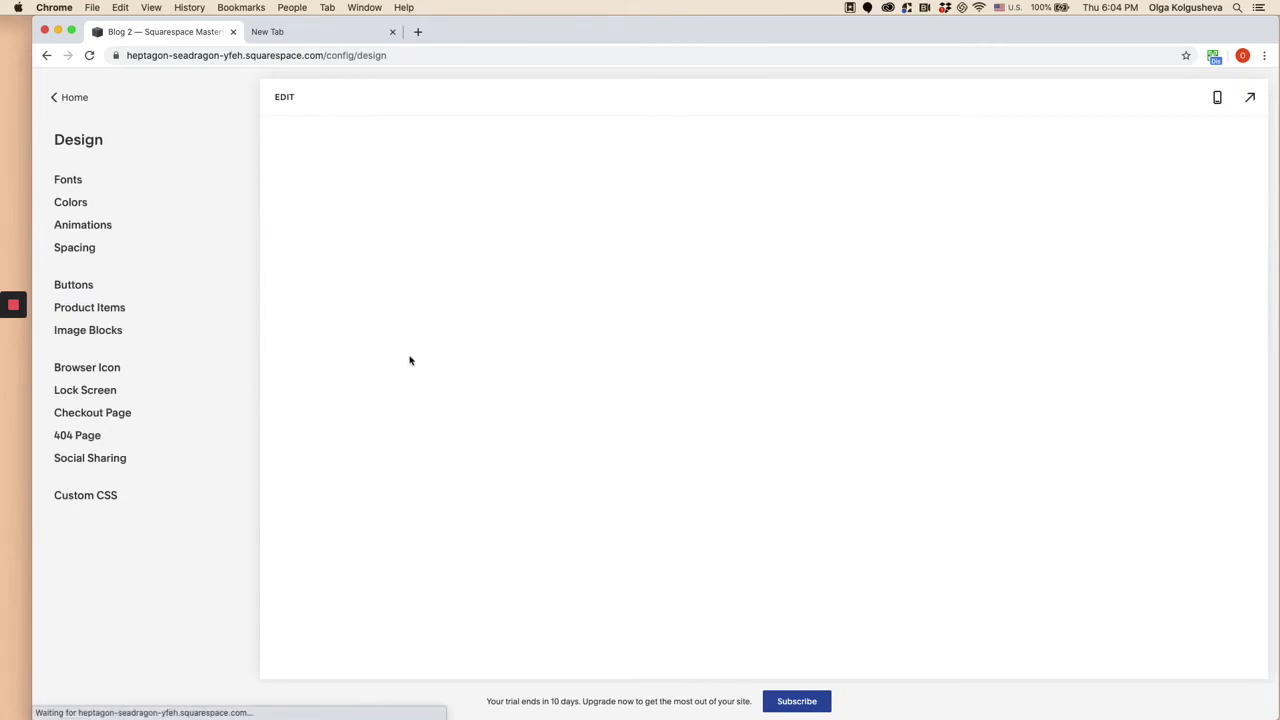
pyautogui.click(67, 182)
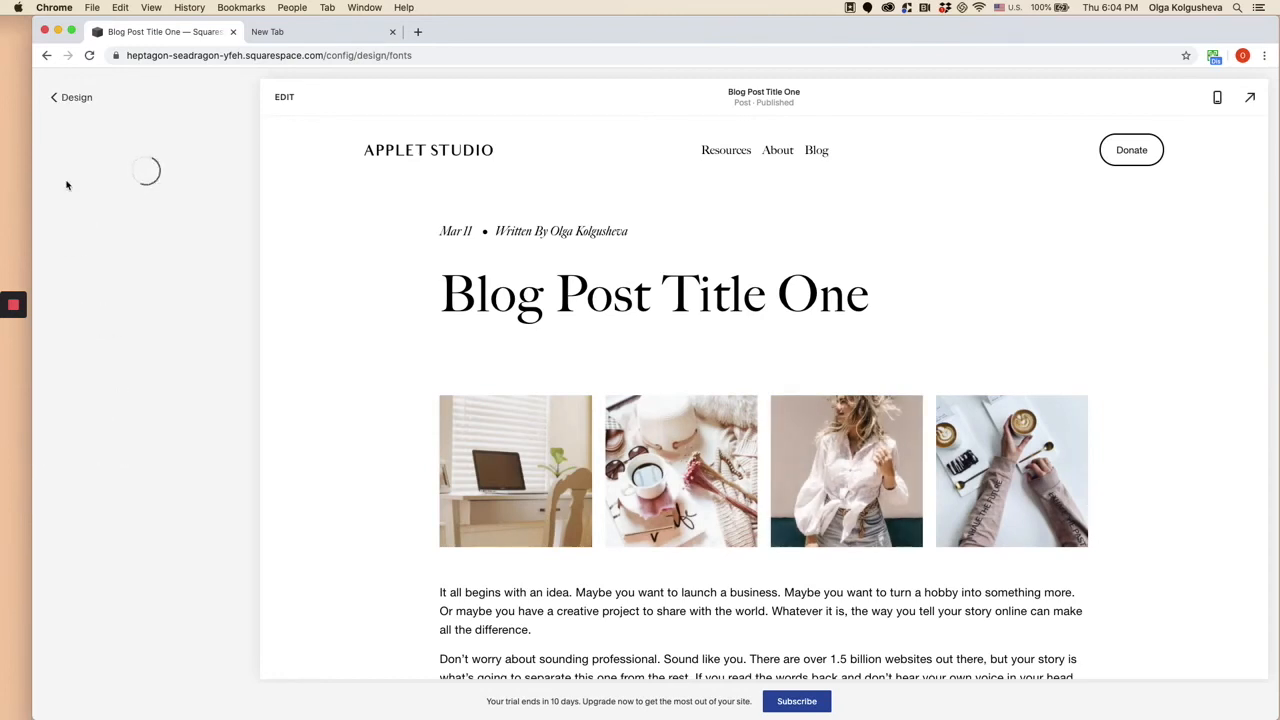
pyautogui.click(223, 228)
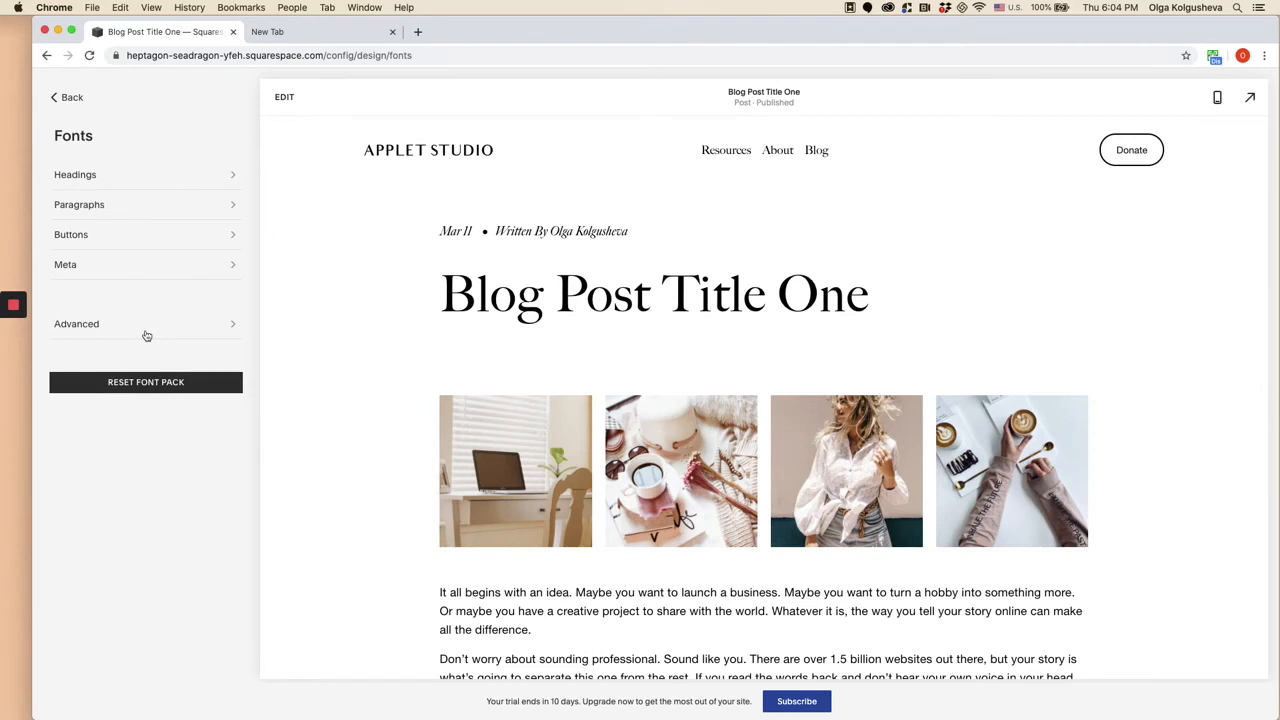
pyautogui.click(146, 334)
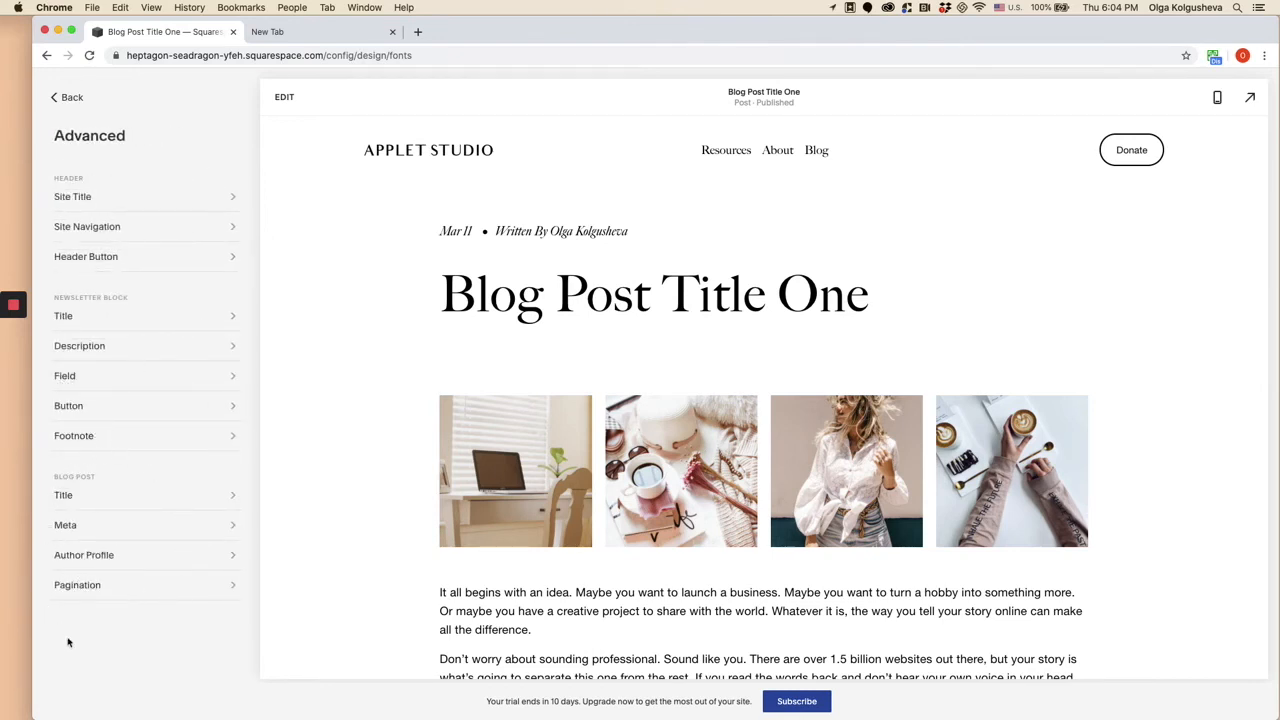
# - Set the blog post title's font size to Heading 3 and save the change
pyautogui.click(114, 496)
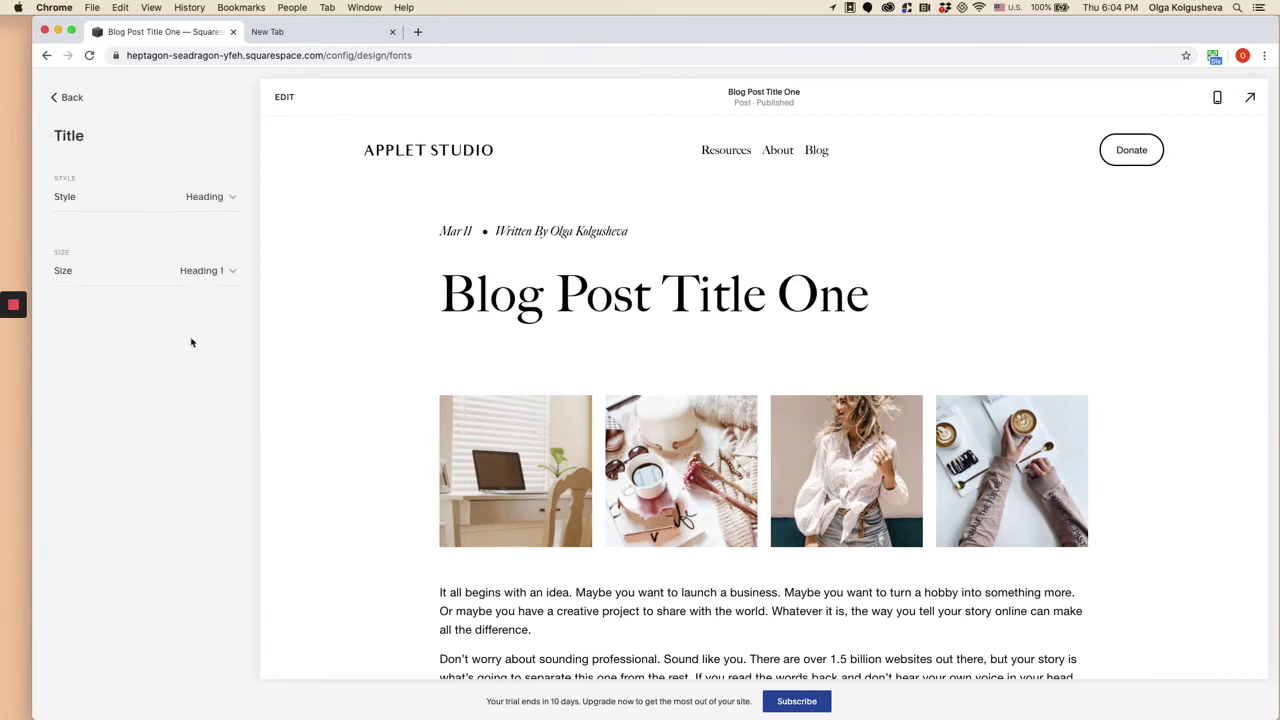
pyautogui.click(228, 198)
pyautogui.click(197, 252)
pyautogui.click(198, 271)
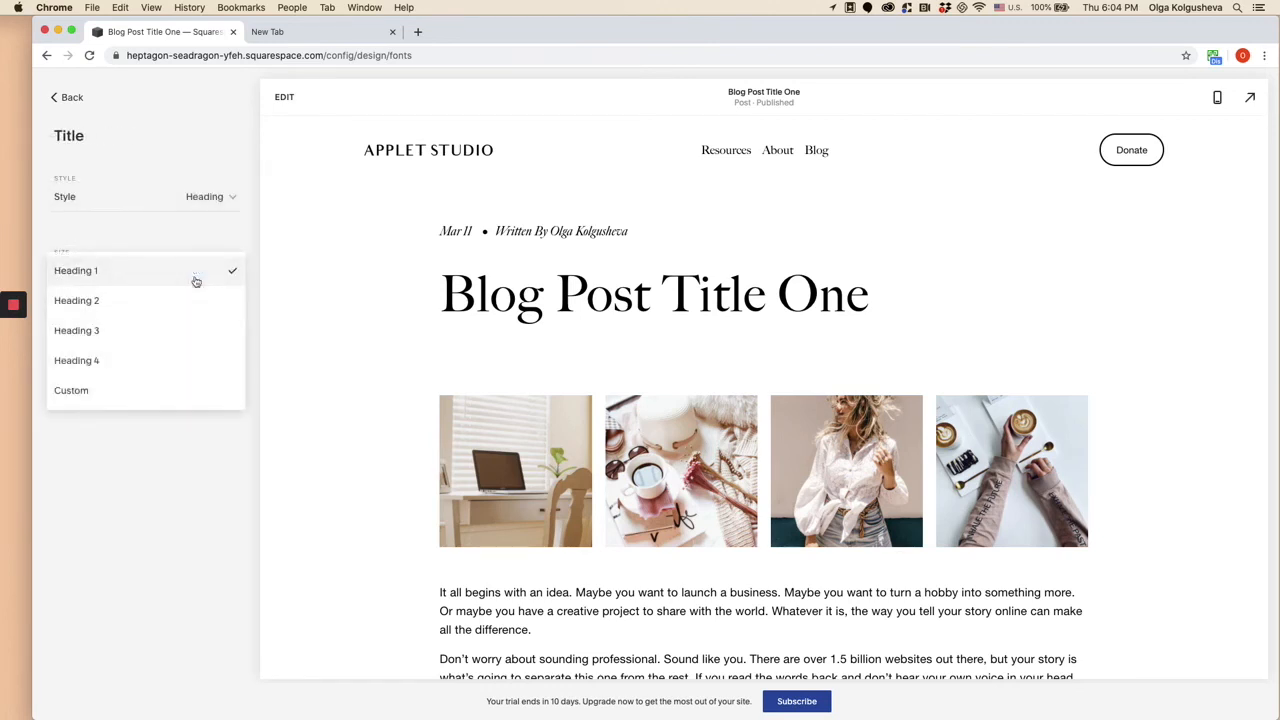
pyautogui.click(176, 331)
pyautogui.click(72, 98)
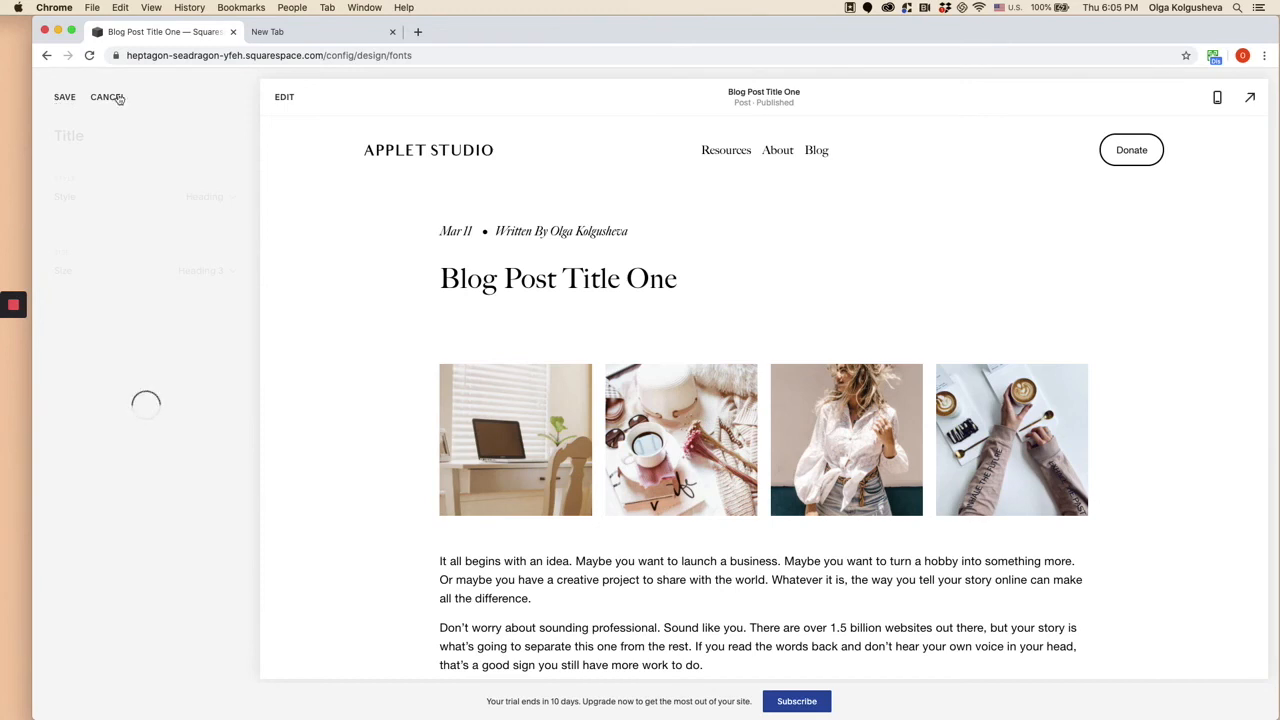
pyautogui.click(66, 100)
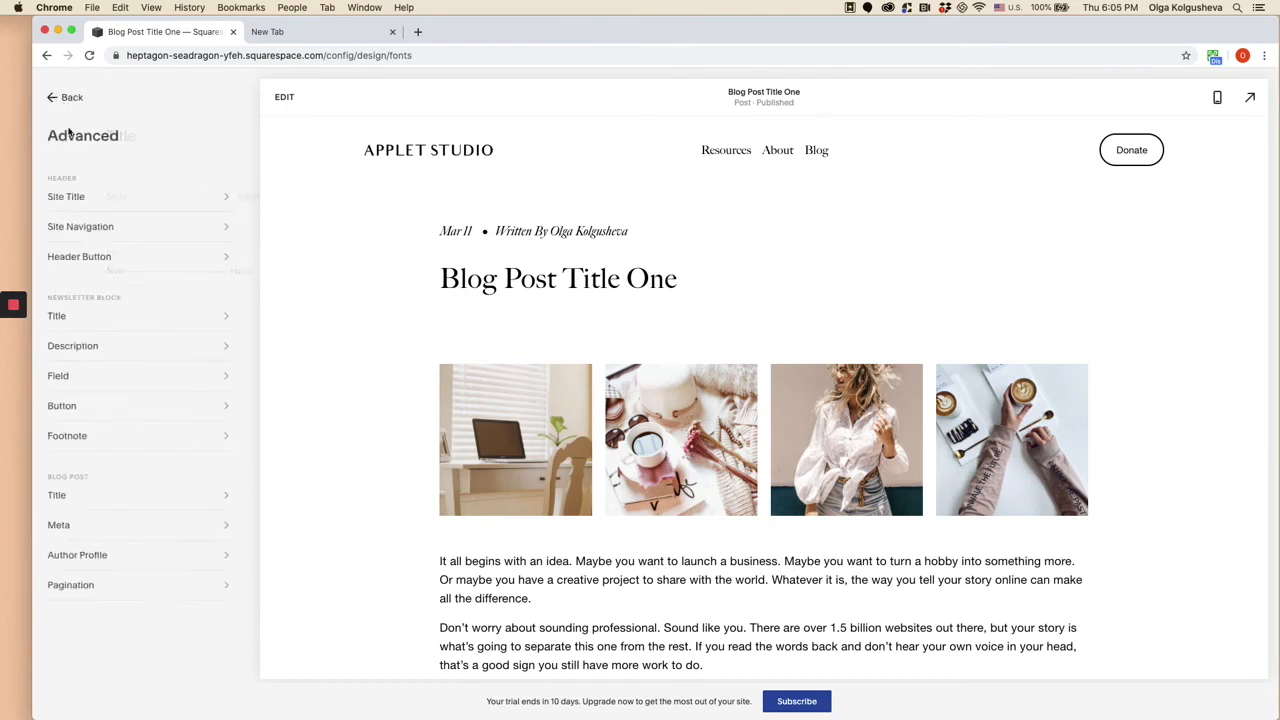
# - Set the blog post pagination's font size to Custom at 1.2rem and save the change
pyautogui.click(83, 590)
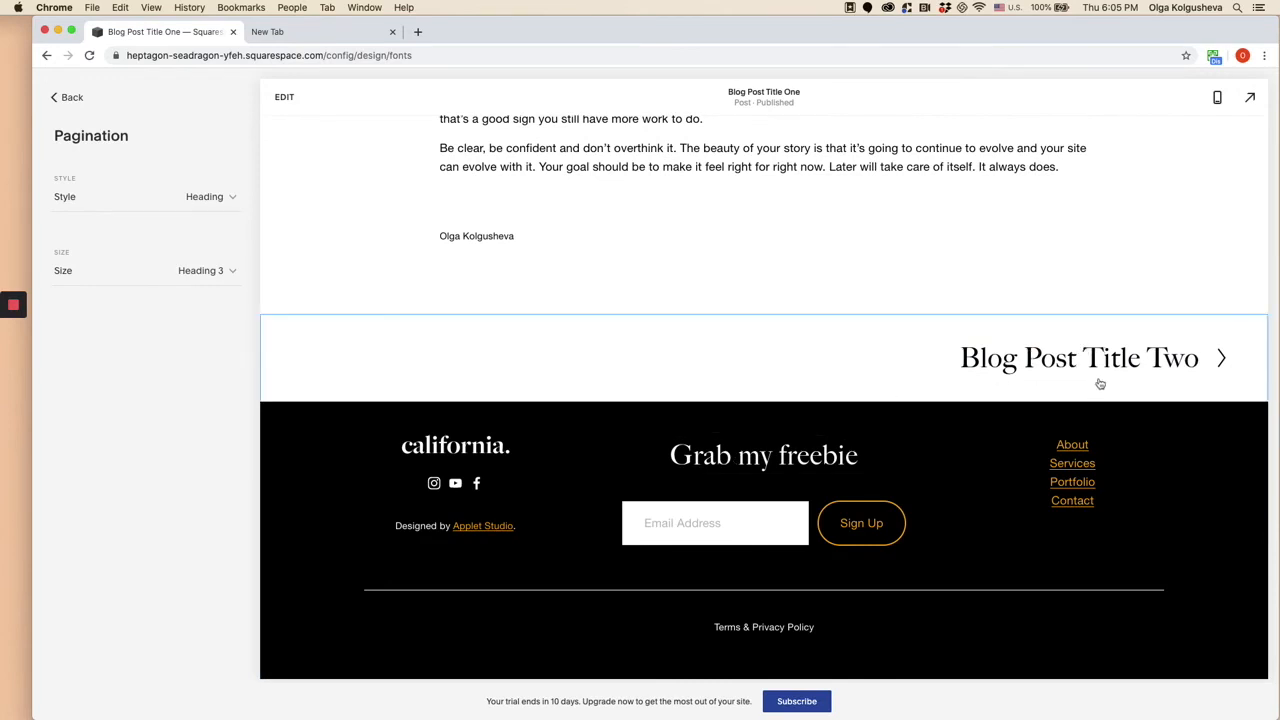
pyautogui.click(203, 271)
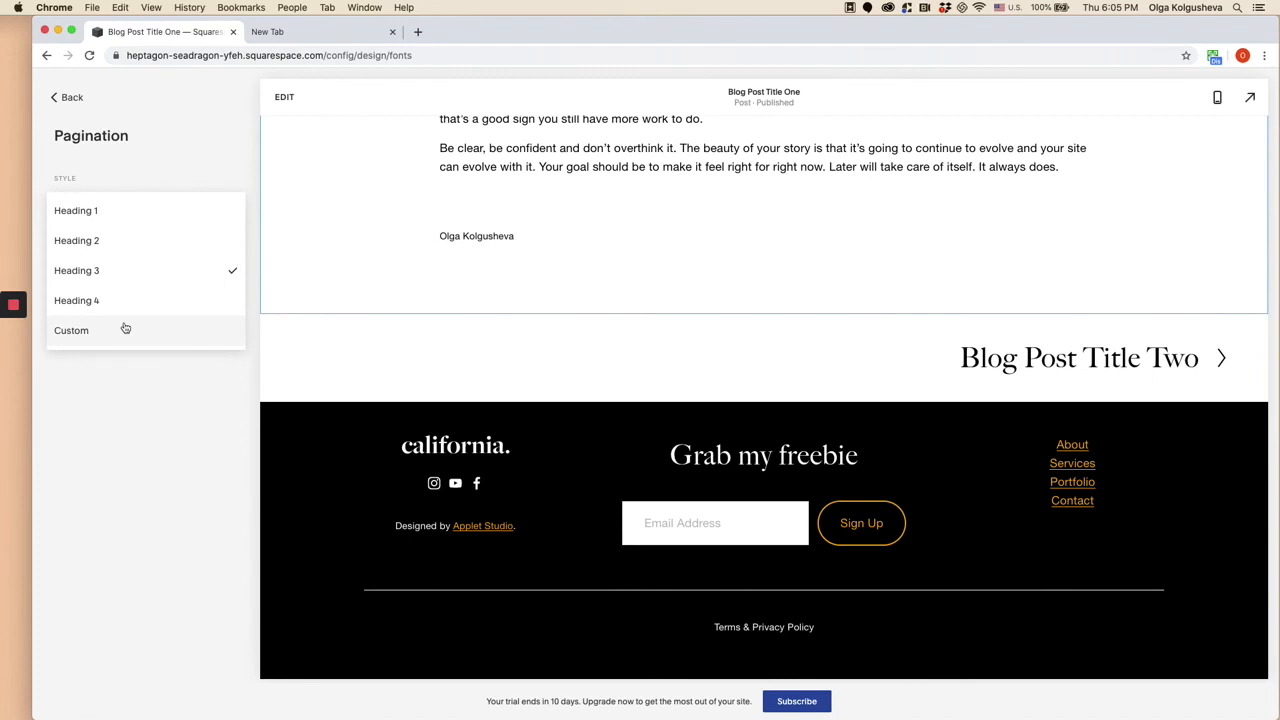
pyautogui.click(125, 329)
pyautogui.doubleClick(204, 300)
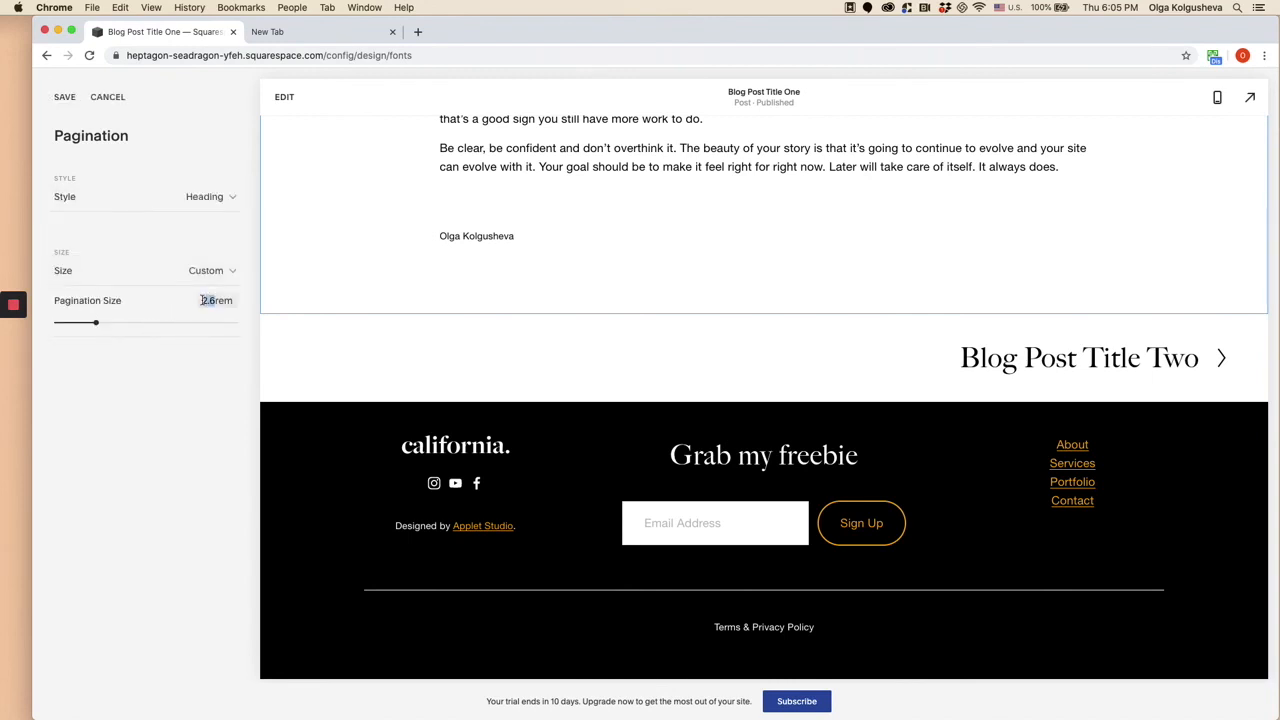
pyautogui.write('1')
pyautogui.click(208, 388)
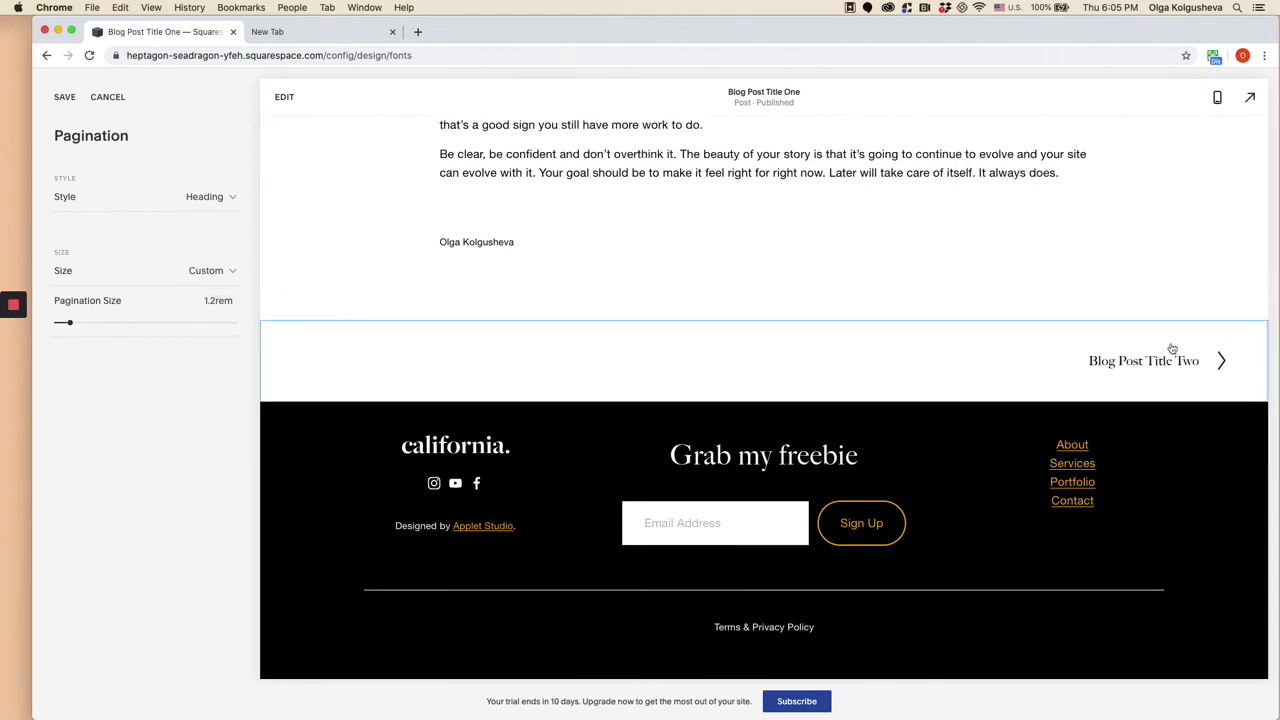
pyautogui.click(64, 98)
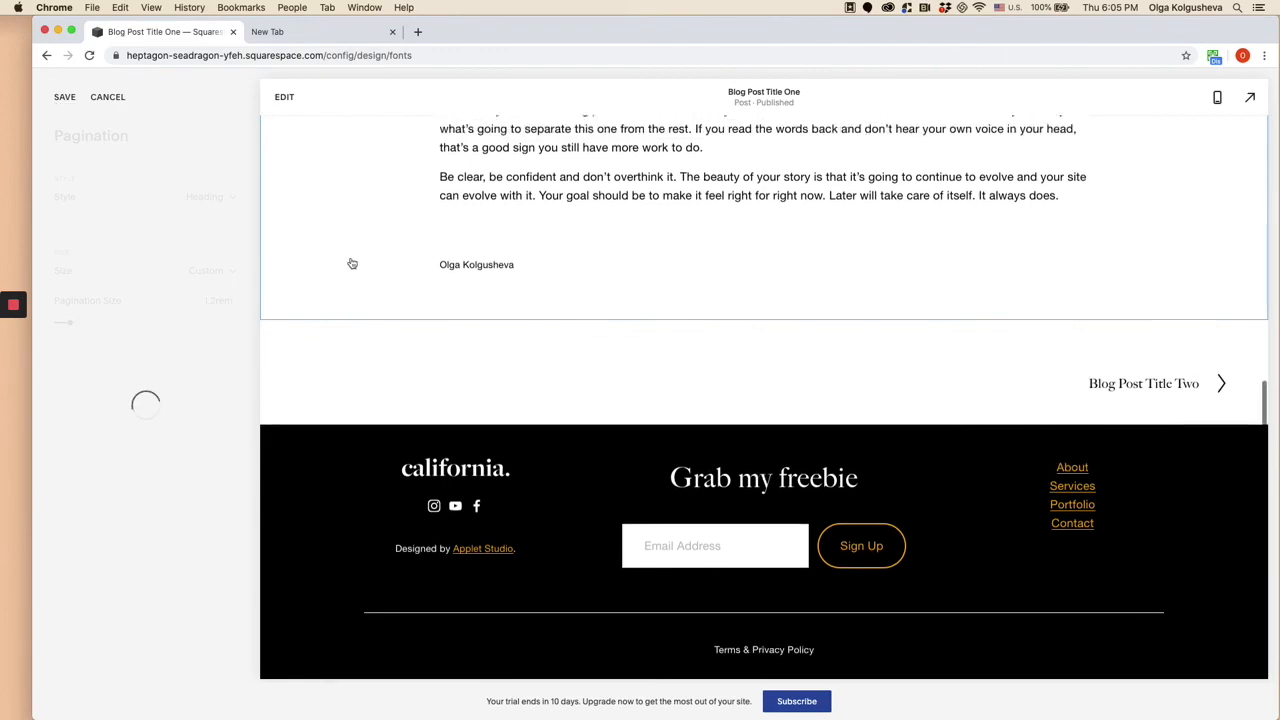